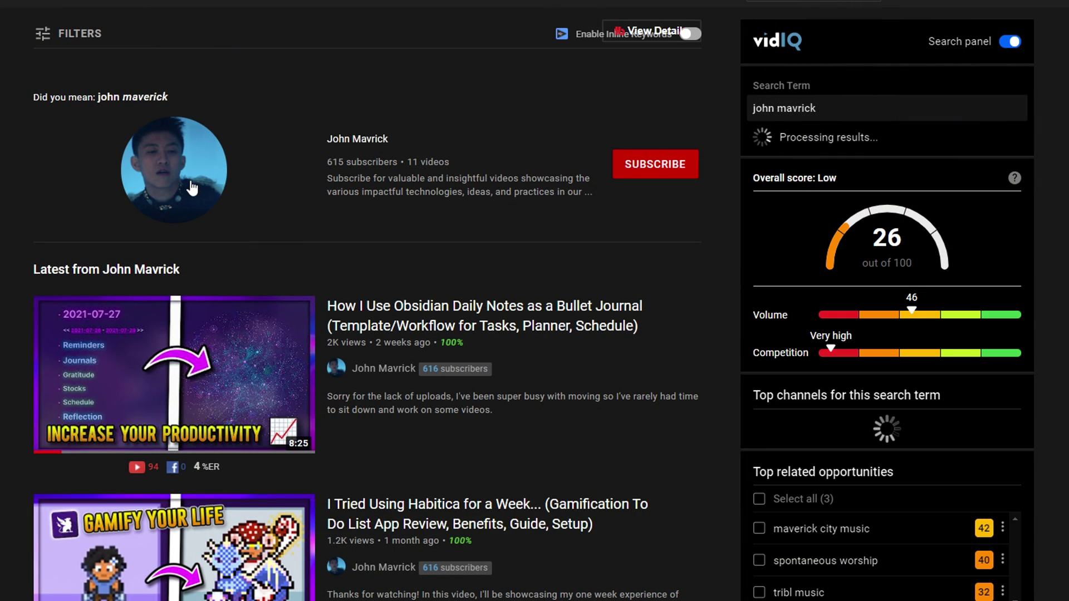
Step: Subscribe to the Obsidian creator's YouTube channel with the notification bell set to All
left_click(192, 188)
left_click(179, 300)
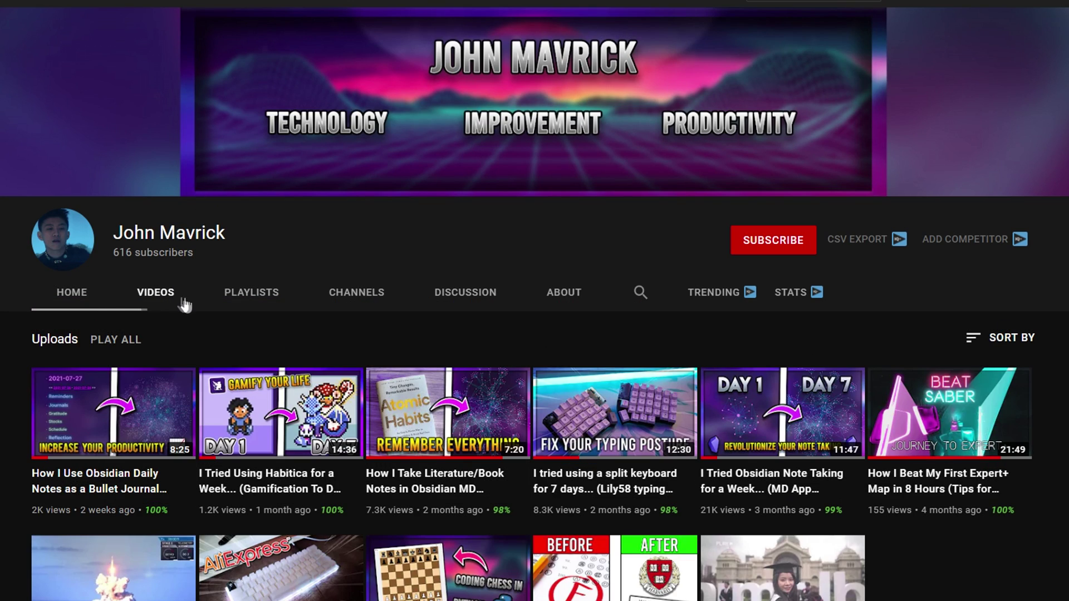
scroll(640, 270, "down", 1)
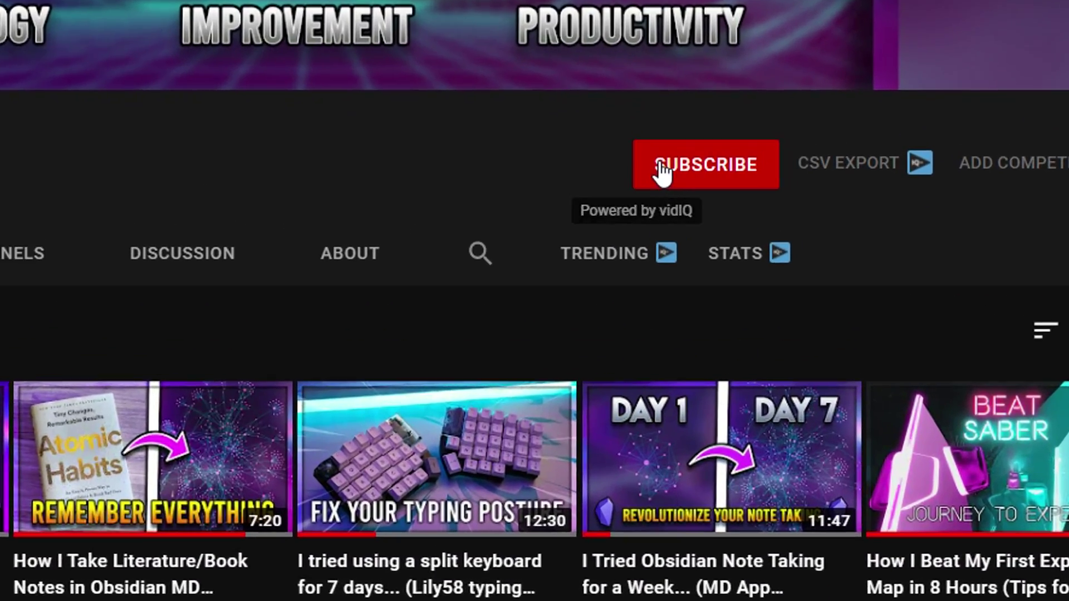
left_click(745, 169)
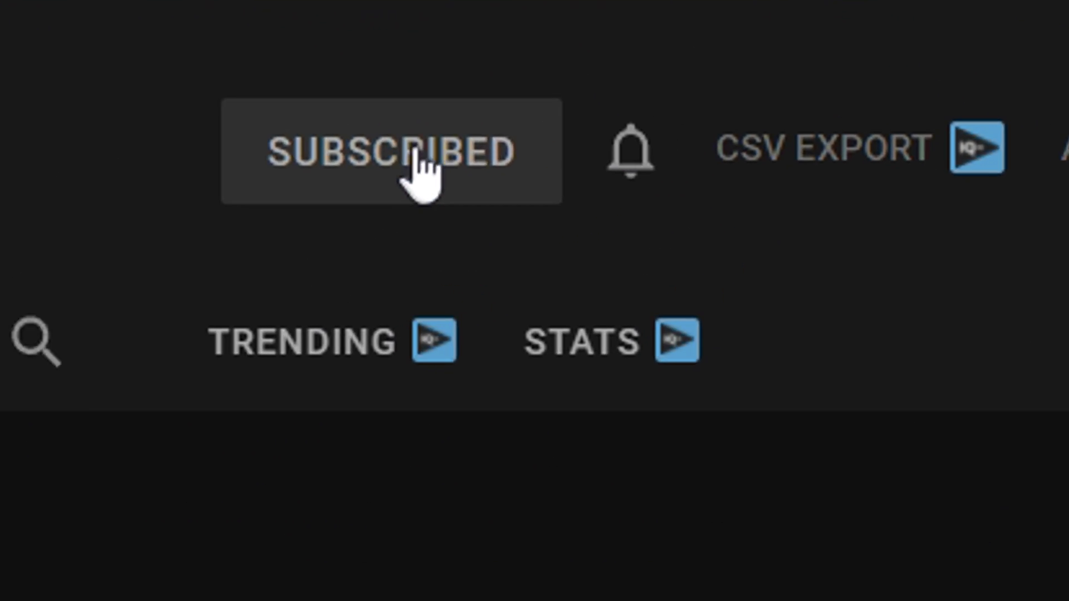
left_click(612, 143)
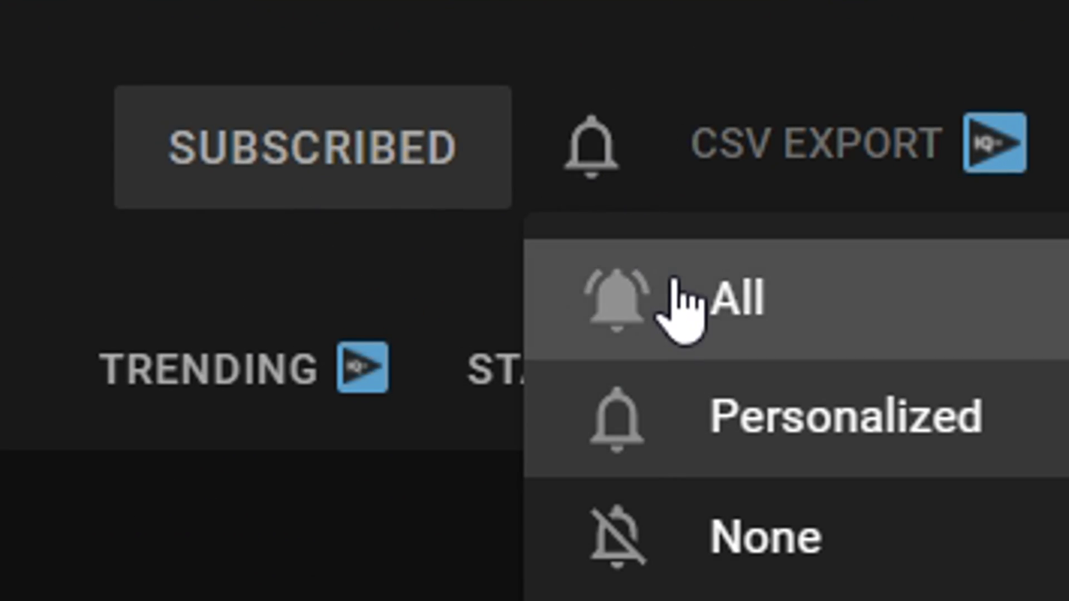
left_click(684, 303)
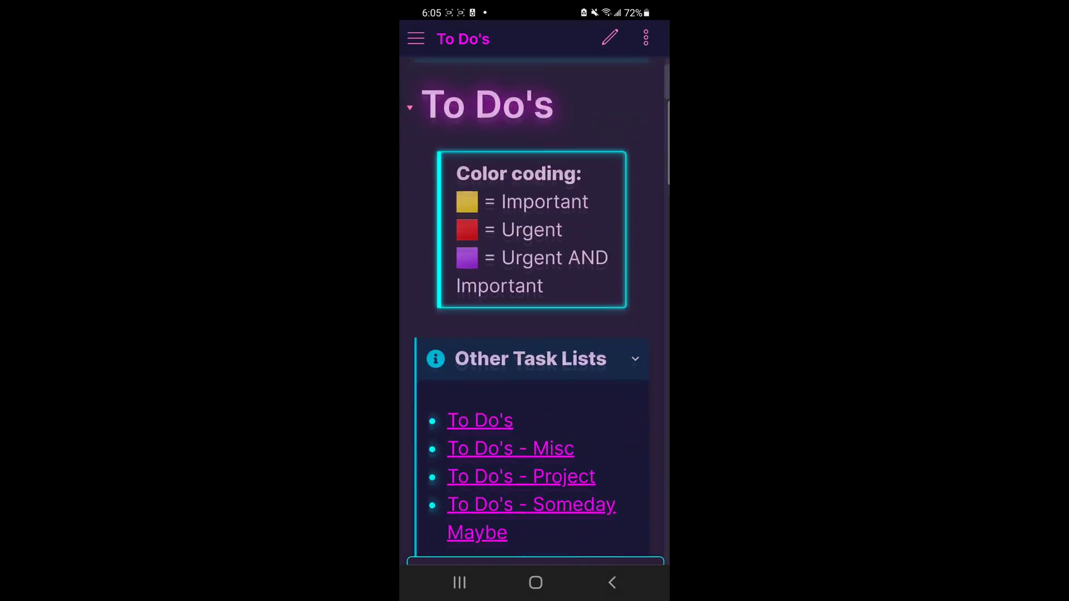
scroll(531, 306, "down", 10)
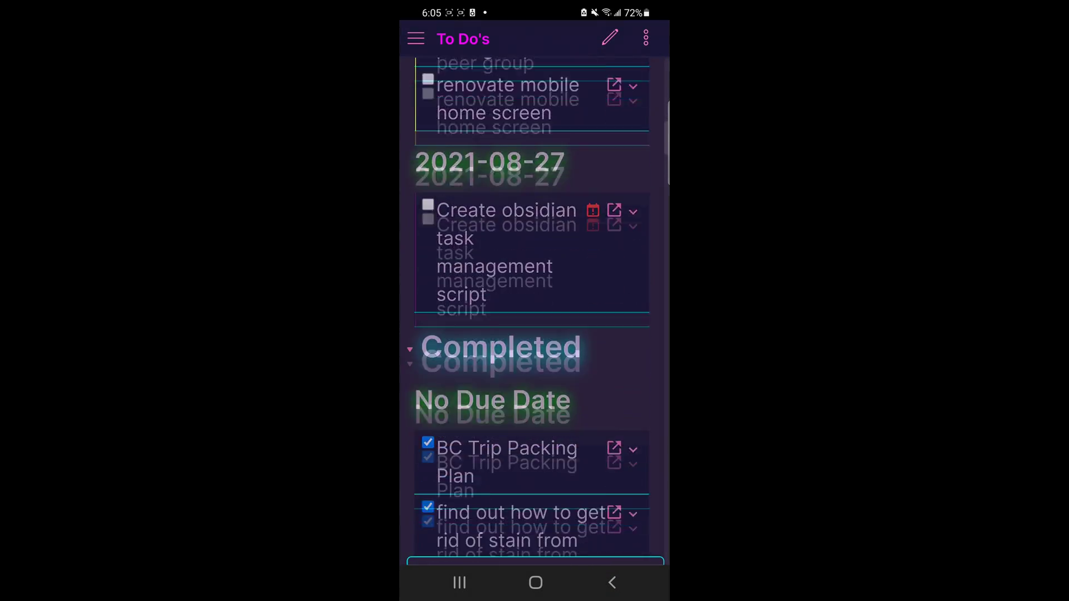
Step: Create an Important tq task to wash dishes, due 2021-08-28, and save it
left_click(415, 39)
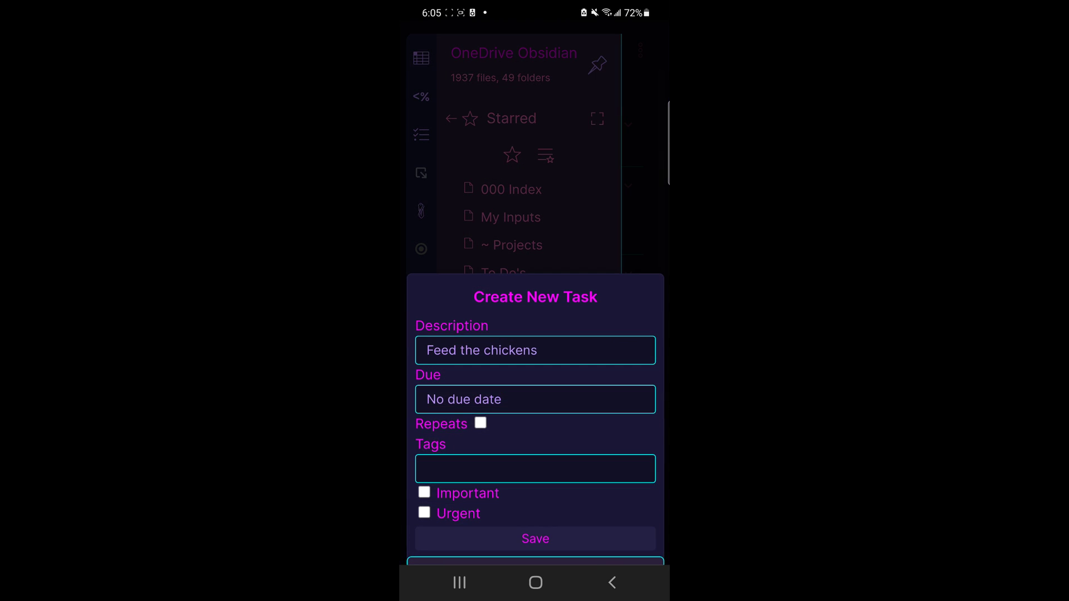
left_click(428, 350)
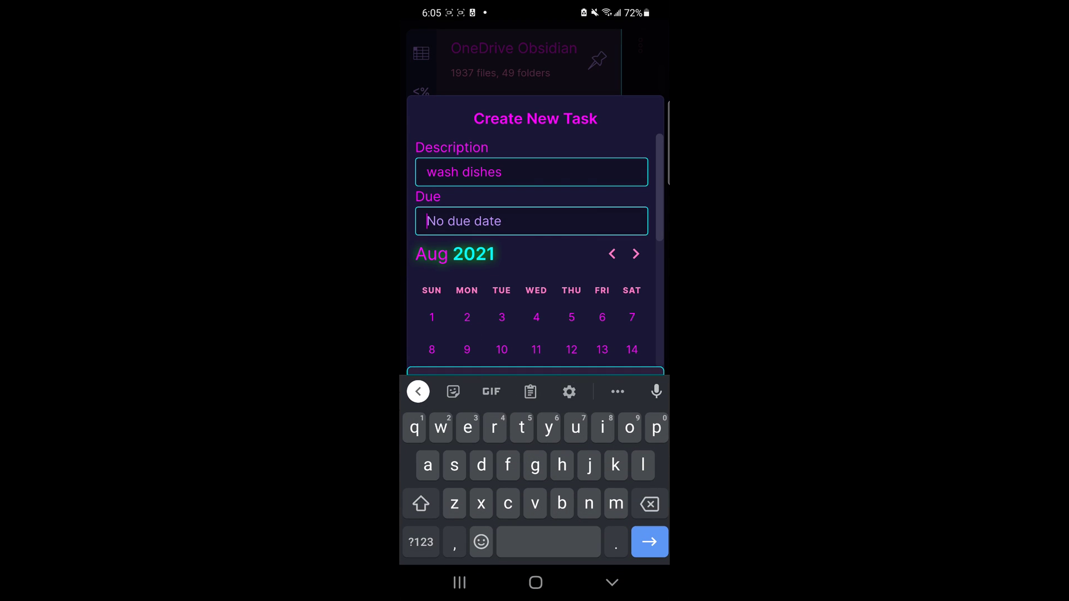
left_click(632, 294)
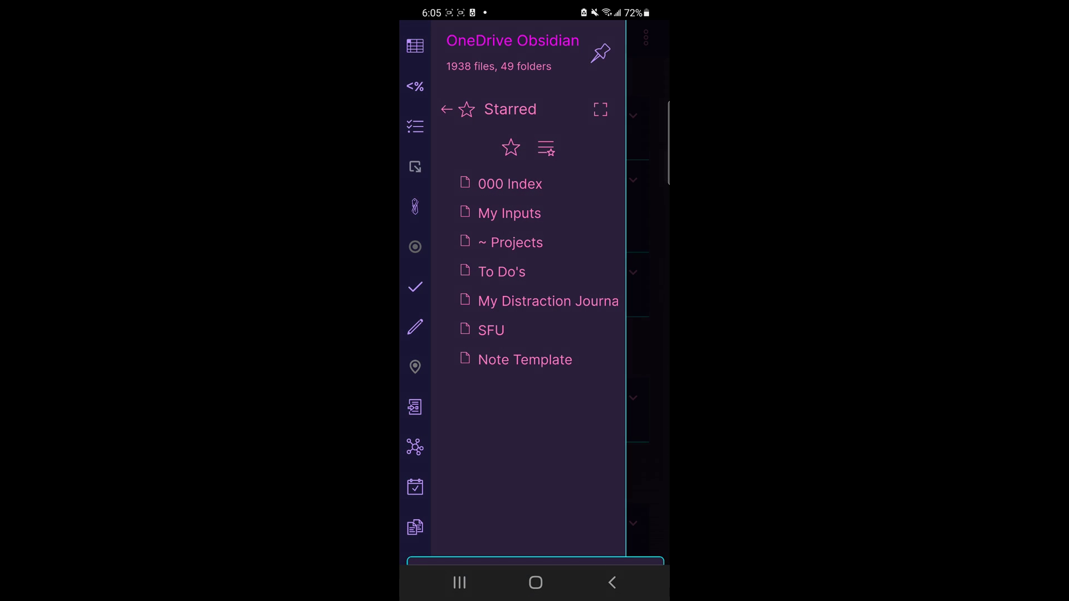
left_click(501, 272)
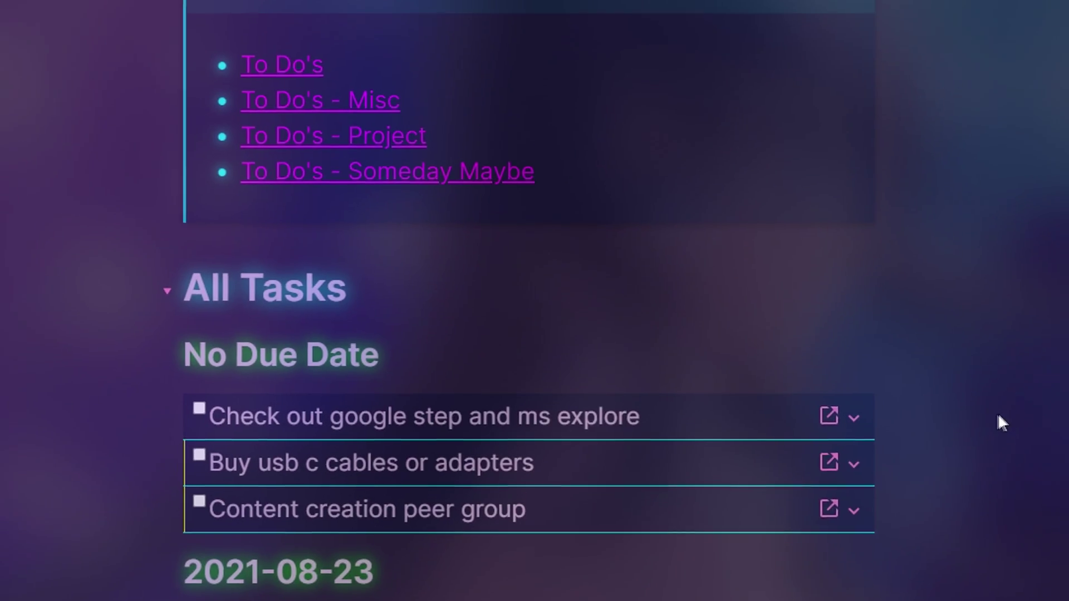
Step: Create tq task 'test 123' due on the 17th, then scroll to the Small, Medium and Big lists
left_click(800, 481)
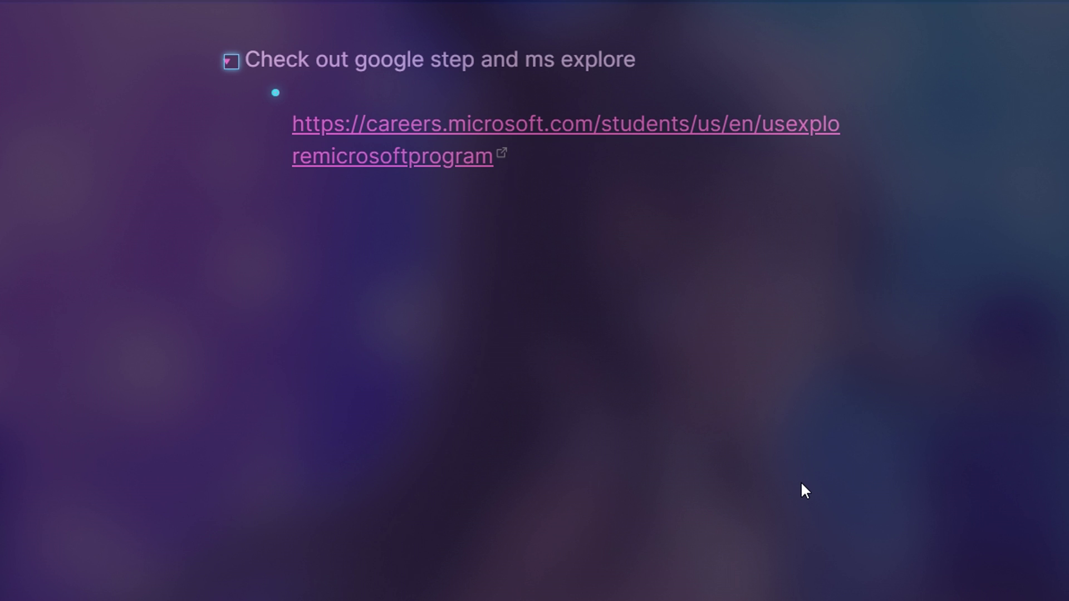
key("ctrl+p")
type("tq")
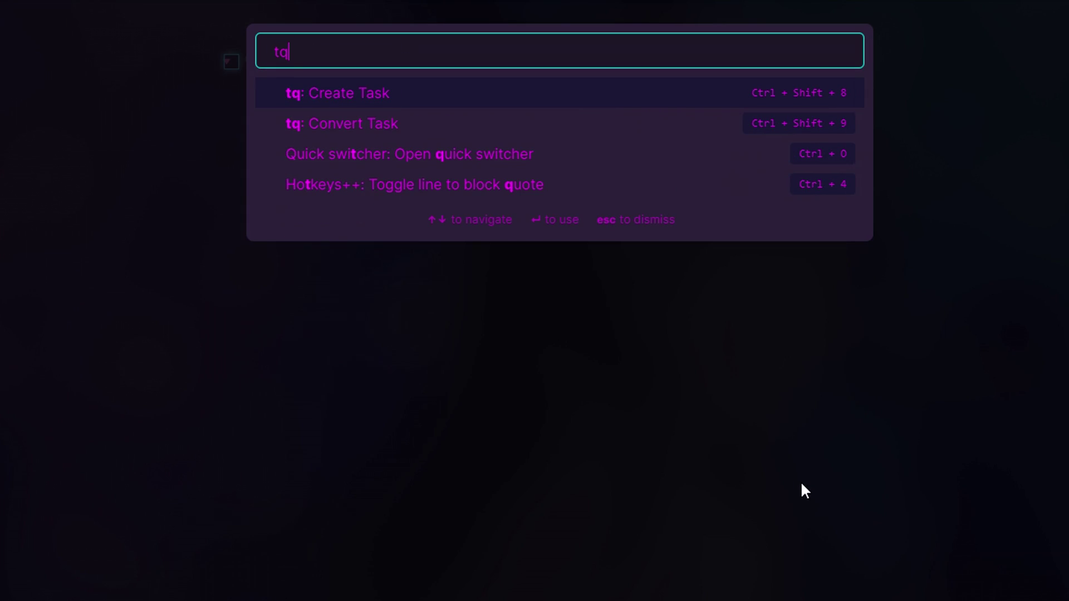
left_click(350, 95)
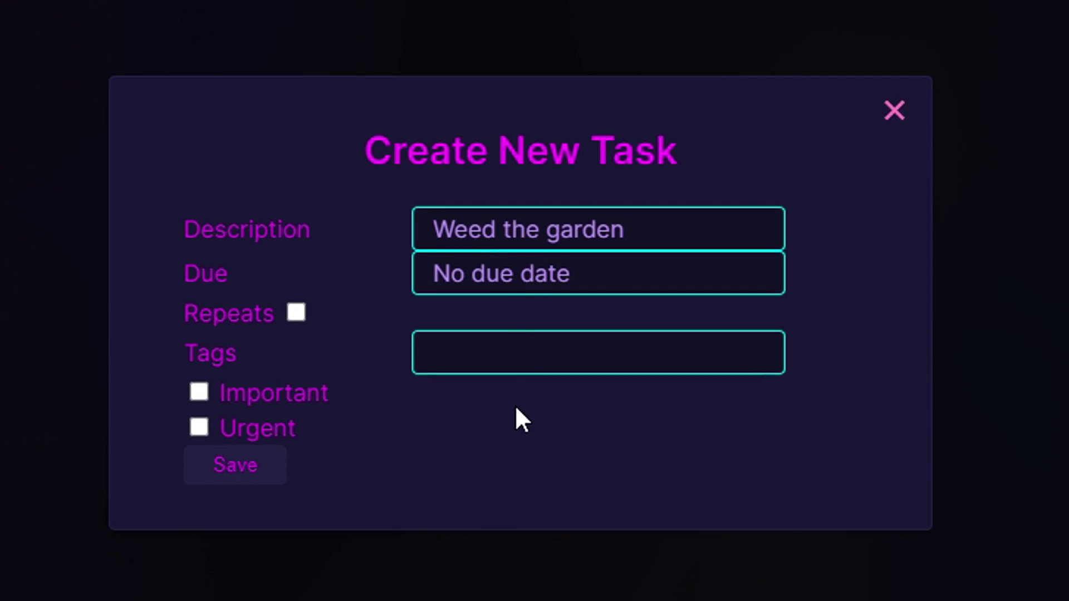
type("test 123")
left_click(487, 288)
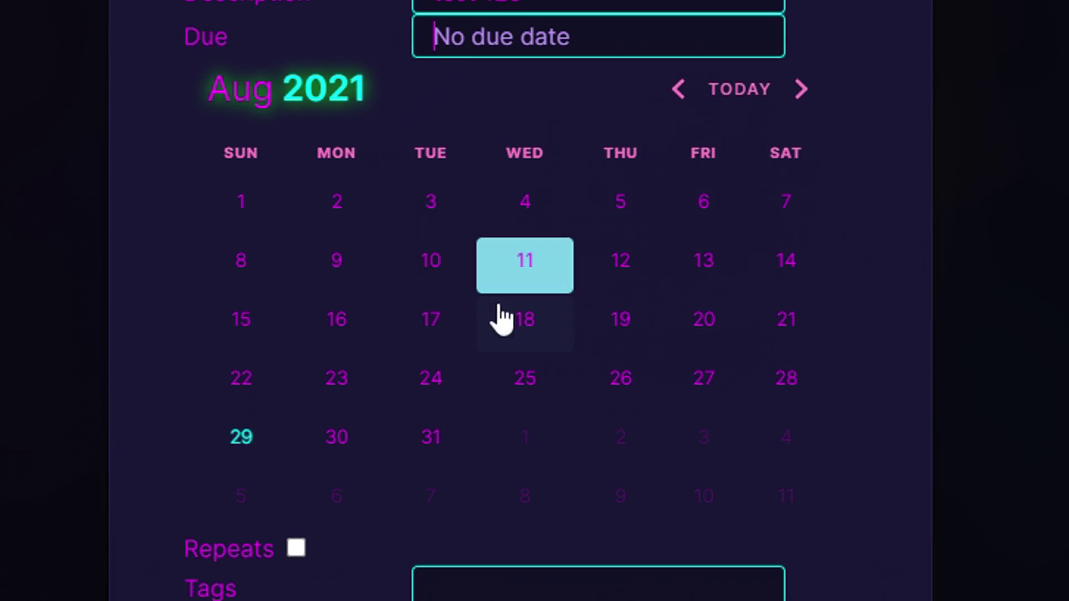
left_click(430, 319)
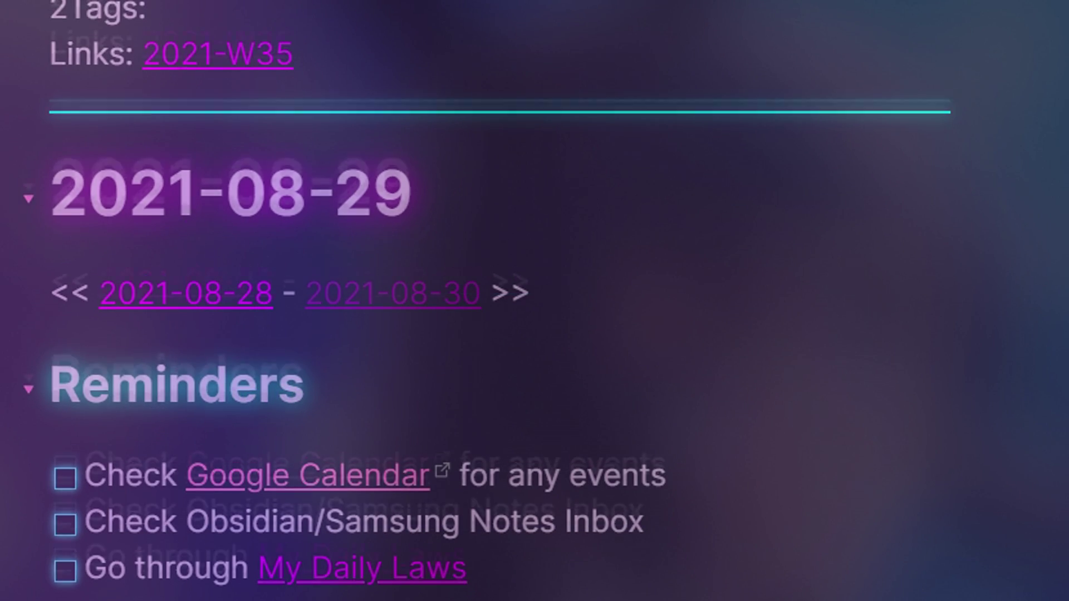
scroll(501, 334, "down", 10)
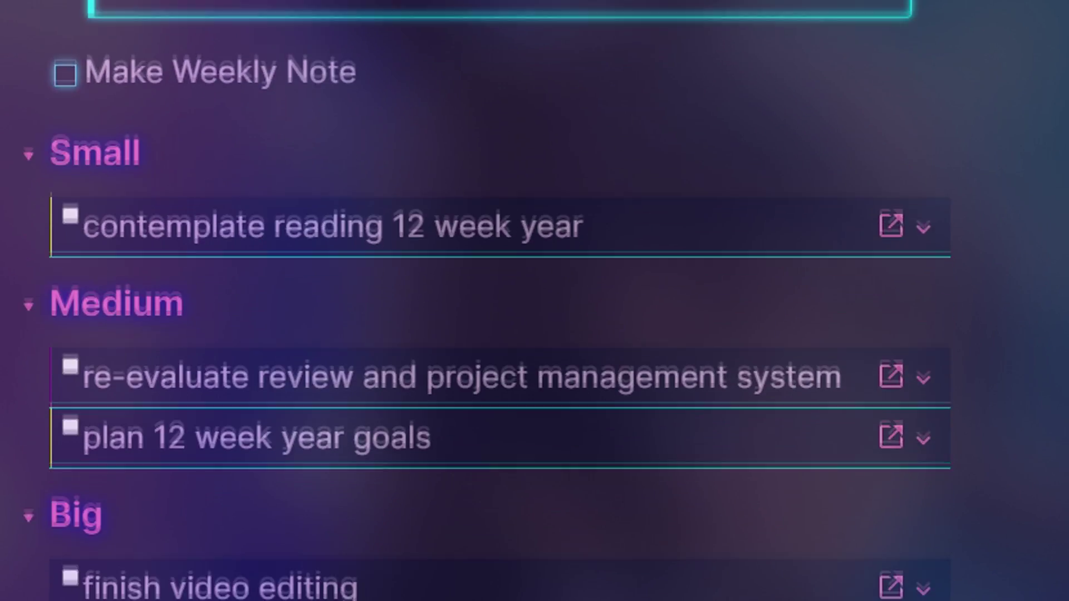
scroll(488, 301, "down", 2)
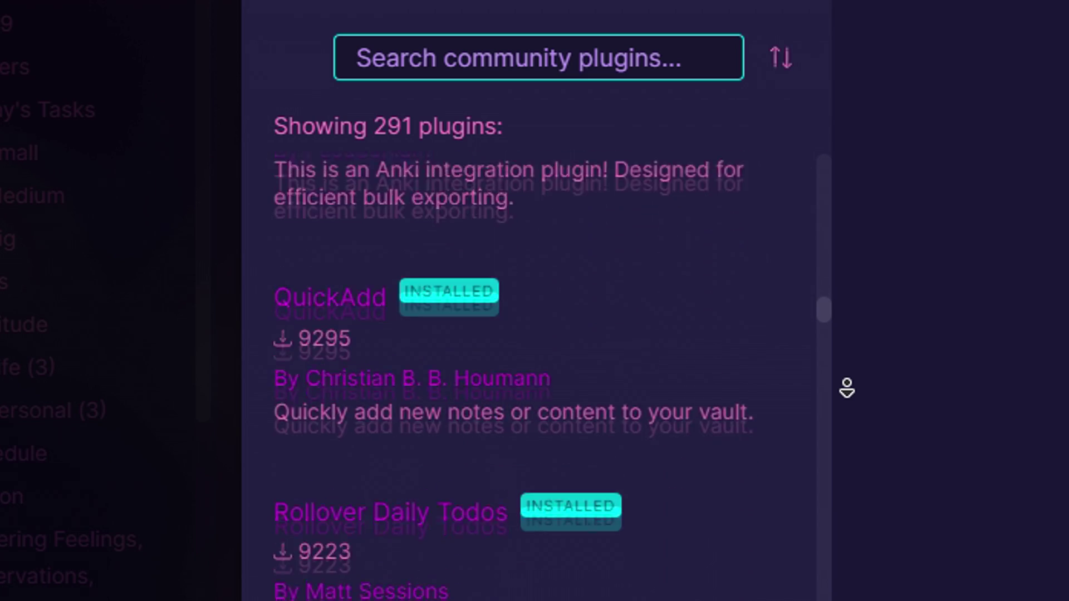
Step: Browse community plugins, then tag the download-templates task #tq/todo/small by typing 'small'
scroll(846, 387, "down", 10)
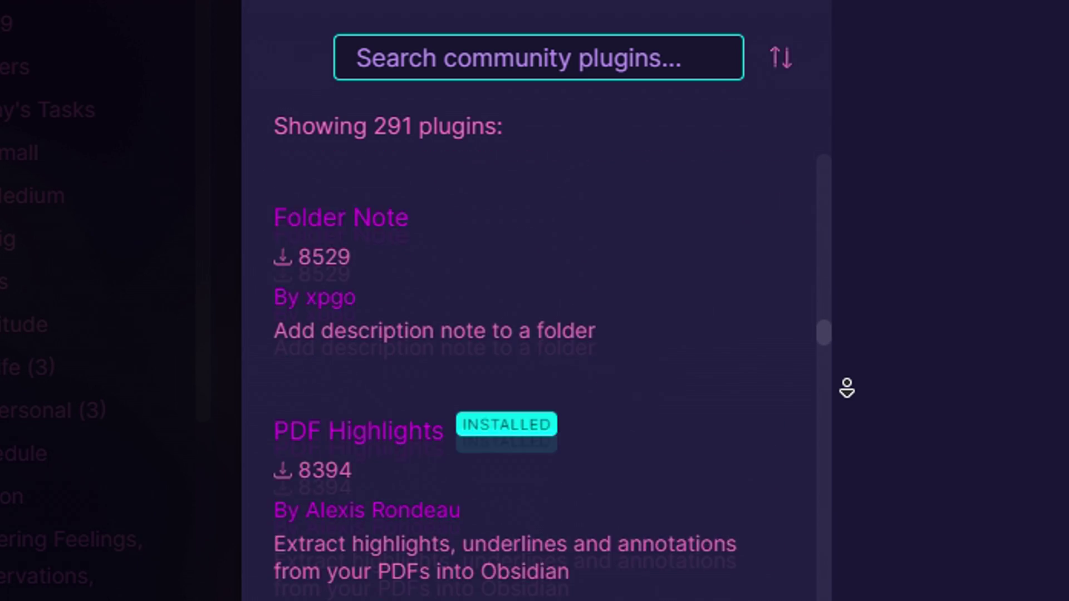
scroll(846, 388, "down", 10)
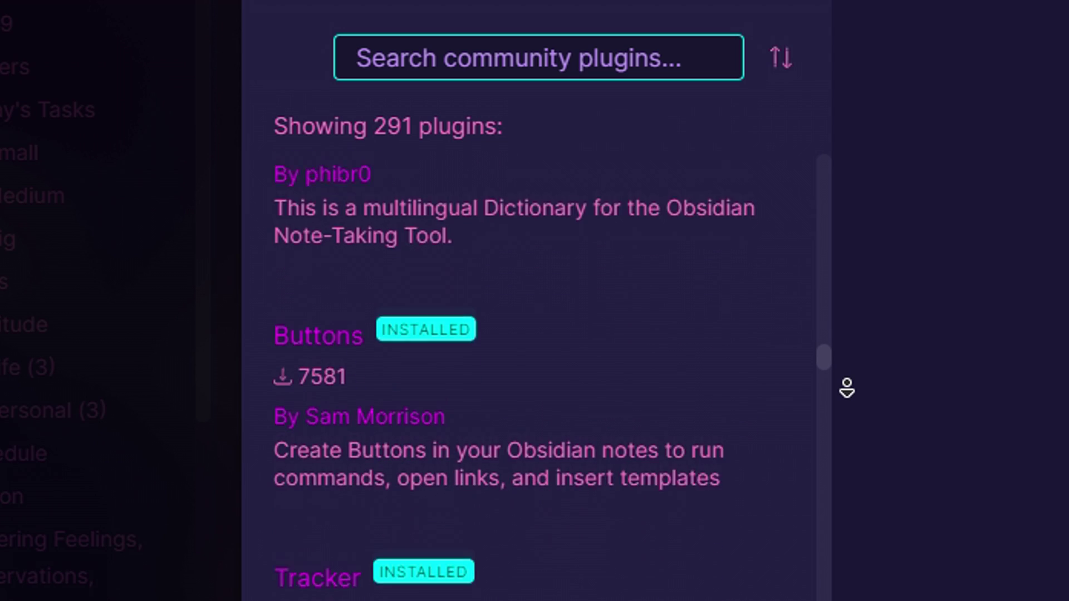
scroll(846, 388, "down", 10)
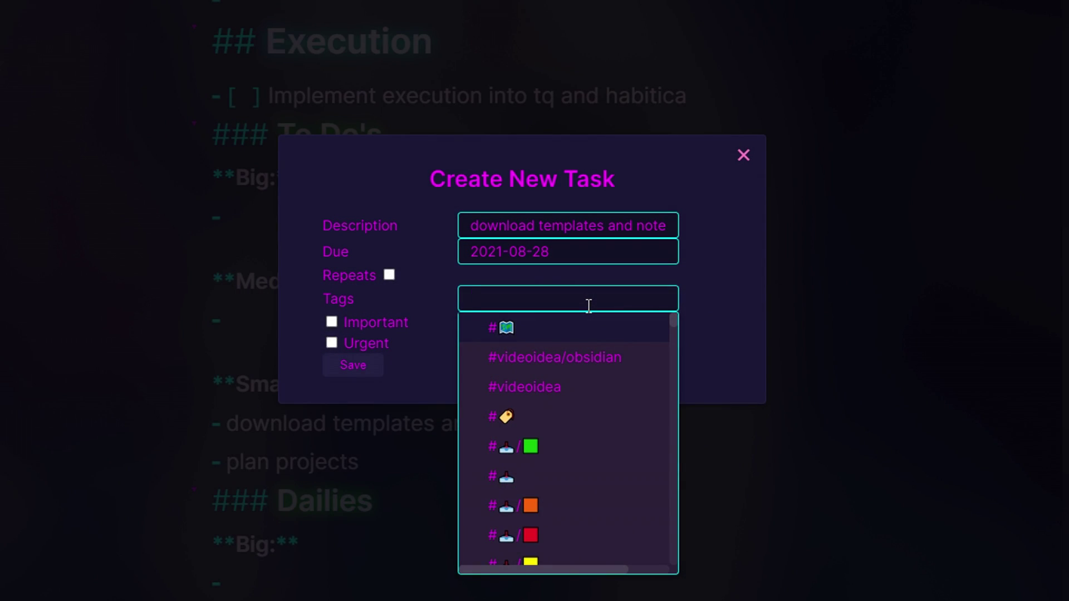
type("small")
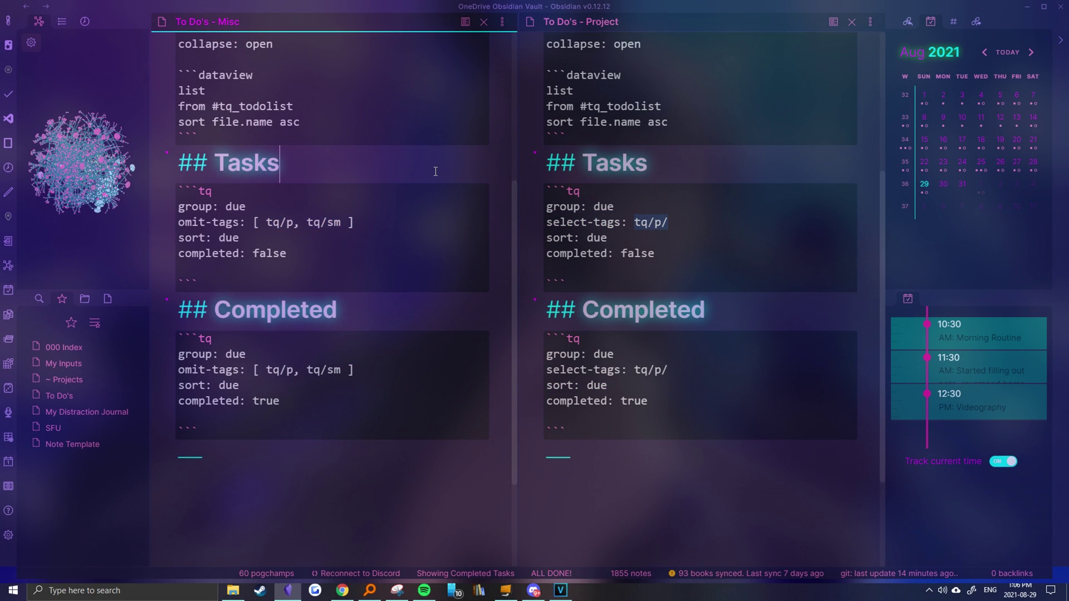
Step: Render the To Do's - Misc and ~ Projects notes, marking the Quarterly Projects query
key("ctrl+e")
key("ctrl+e")
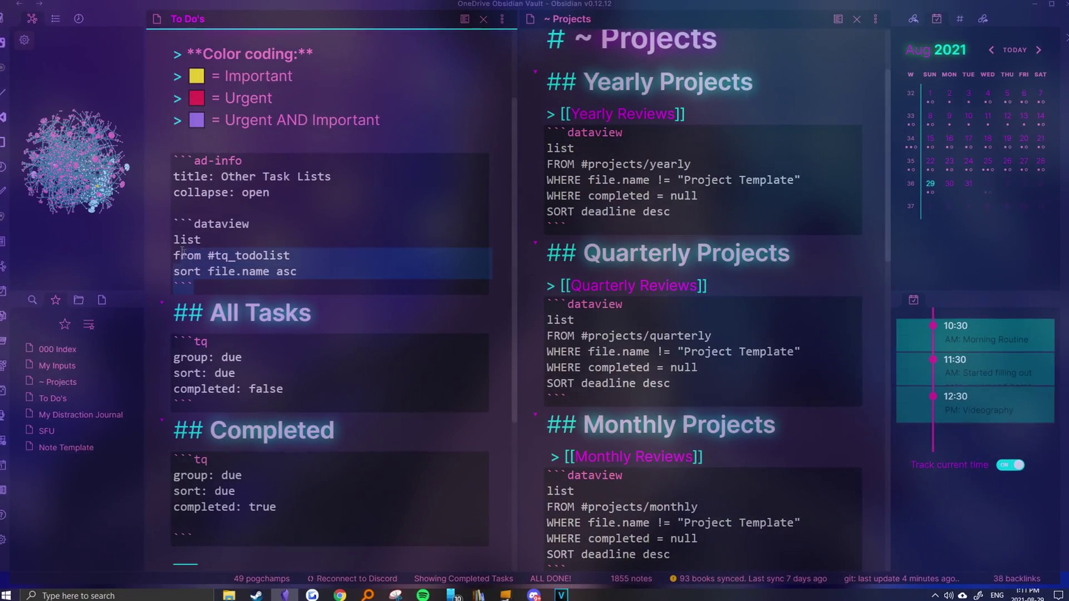
left_click(726, 232)
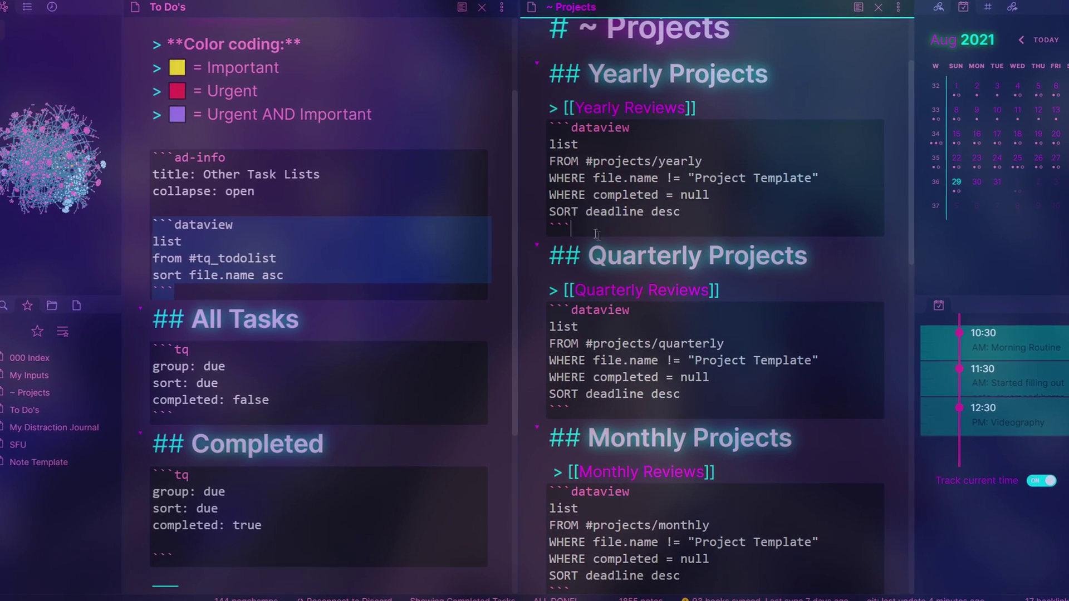
left_click_drag(548, 309, 582, 327)
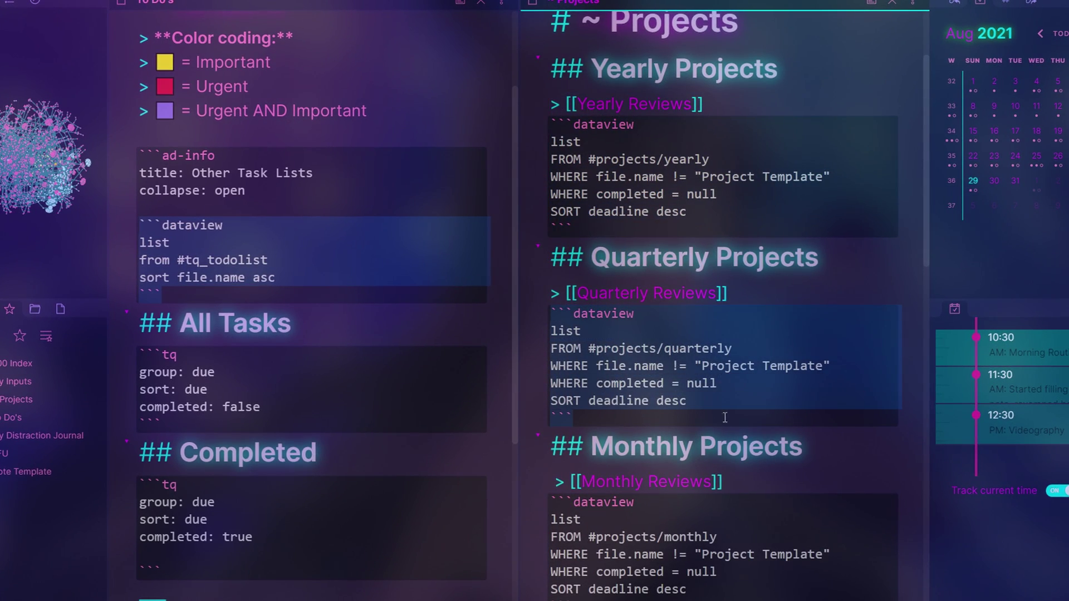
key("ctrl+e")
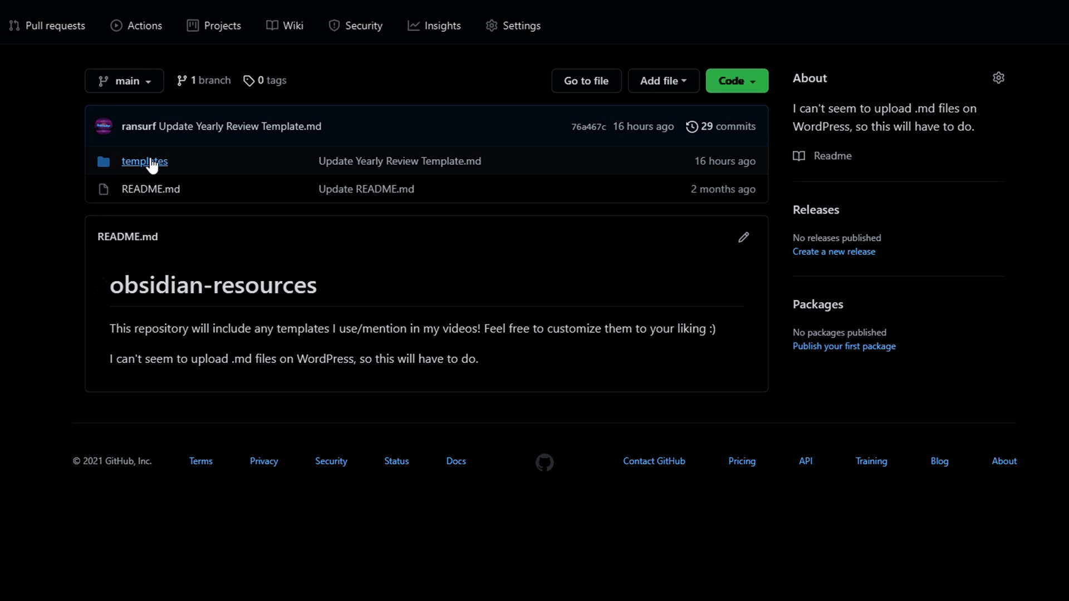
Step: Go into the templates folder on the obsidian-resources repository page
left_click(152, 163)
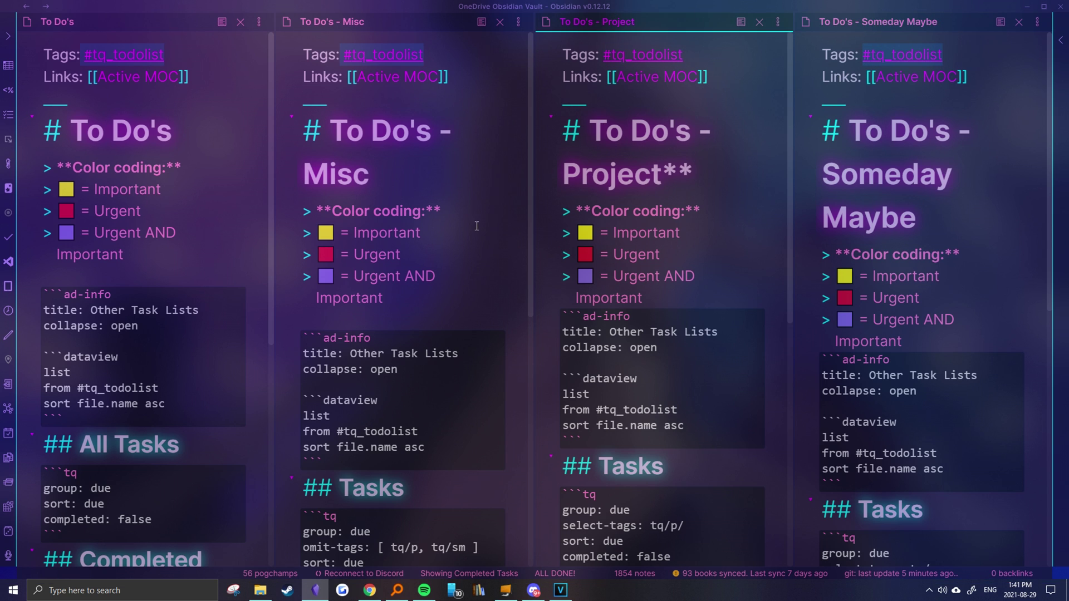
Step: Switch the To Do's - Misc and To Do's notes to their rendered task views
key("ctrl+e")
scroll(402, 349, "down", 1)
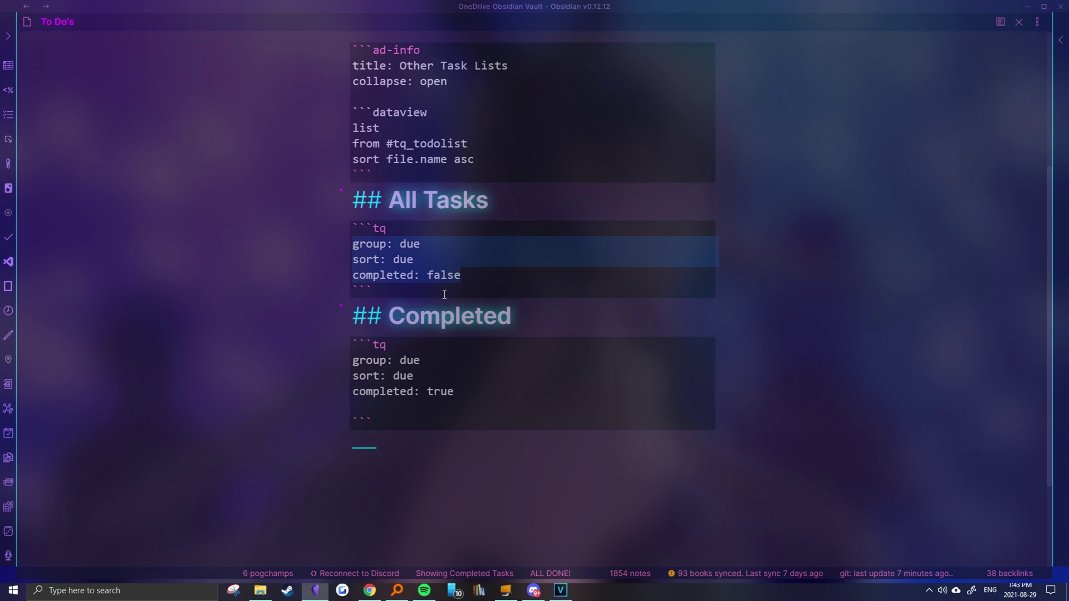
left_click(444, 294)
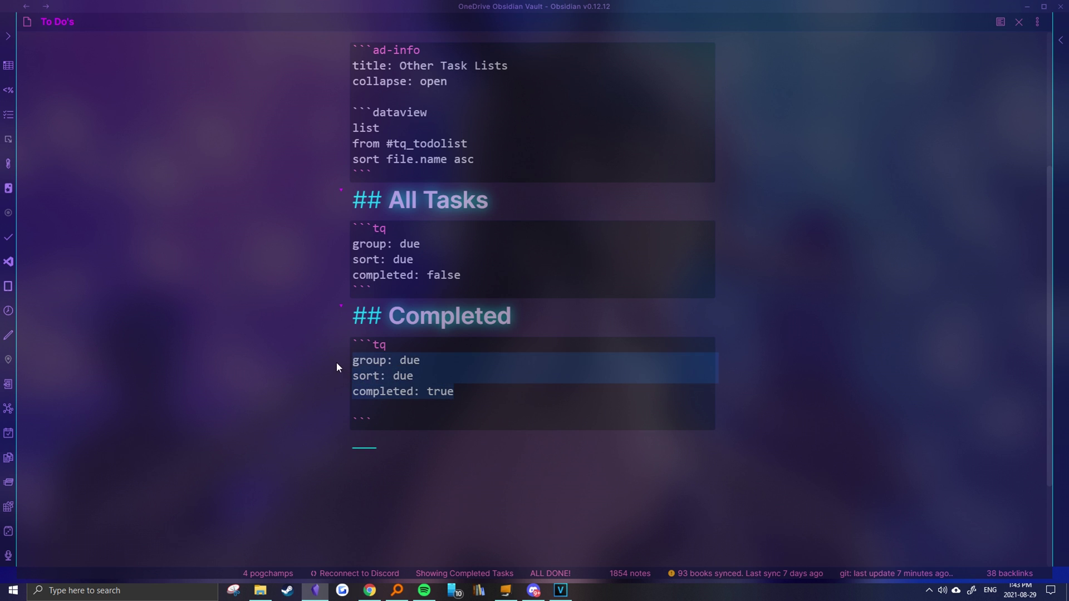
left_click(597, 300)
key("ctrl+e")
scroll(592, 299, "down", 9)
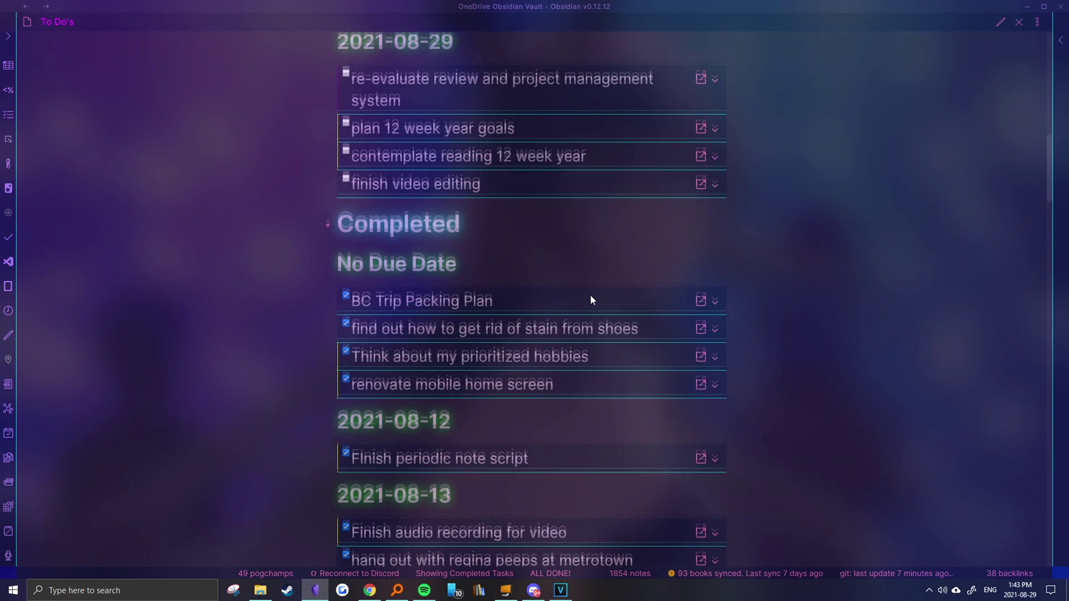
scroll(390, 103, "up", 8)
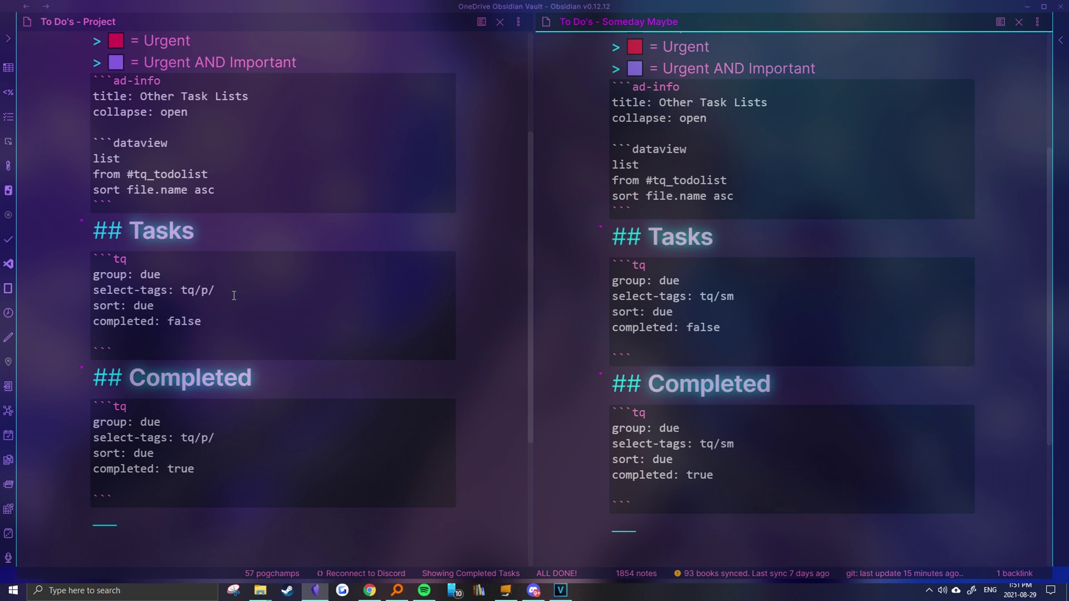
Step: Highlight the tq/p/ and tq/sm tags, then render the Project and Someday Maybe lists
left_click_drag(233, 296, 190, 297)
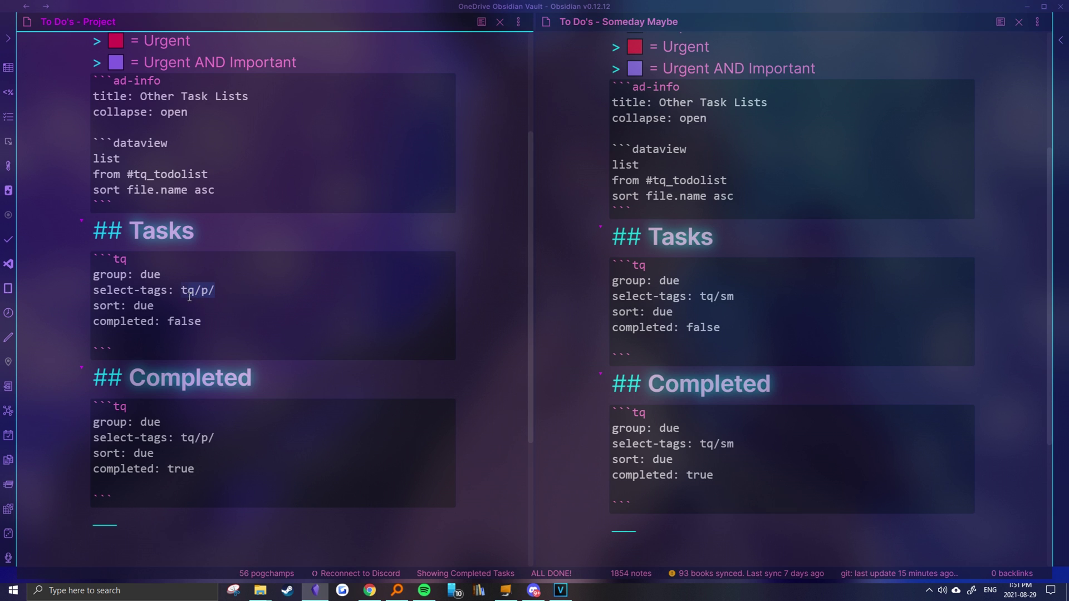
left_click(749, 301)
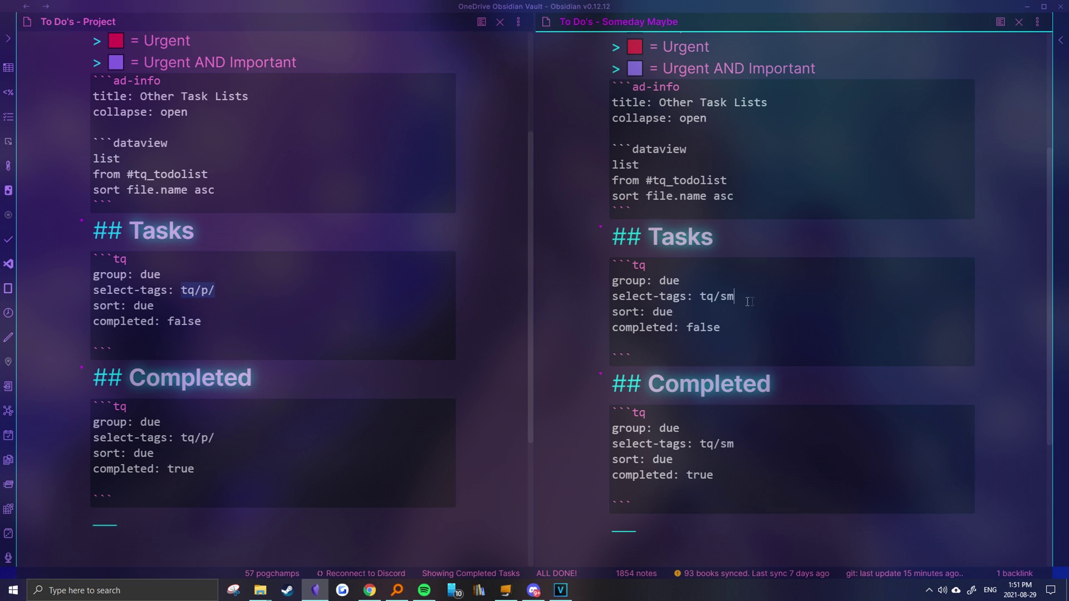
left_click(439, 396)
key("ctrl+e")
left_click(805, 425)
key("ctrl+e")
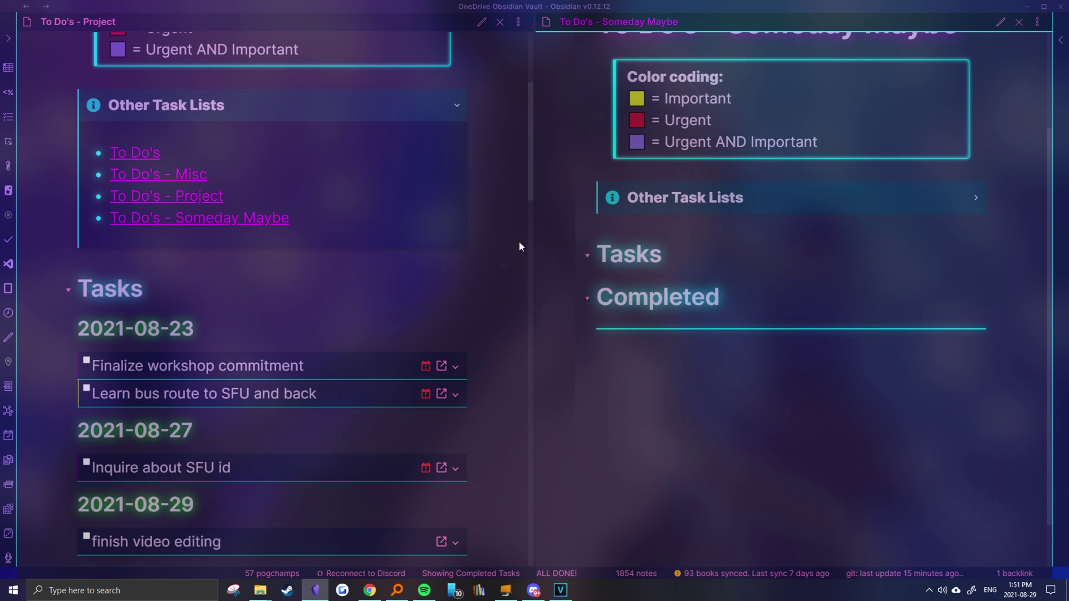
scroll(235, 350, "down", 2)
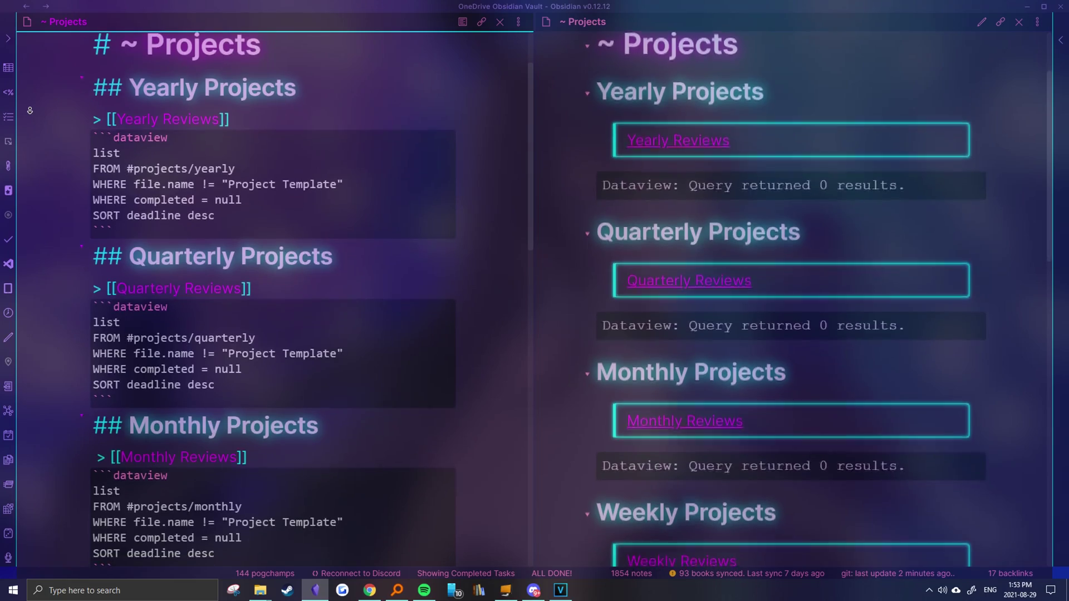
Step: Scroll through the ~ Projects note panes toward the Project Template
scroll(30, 110, "down", 3)
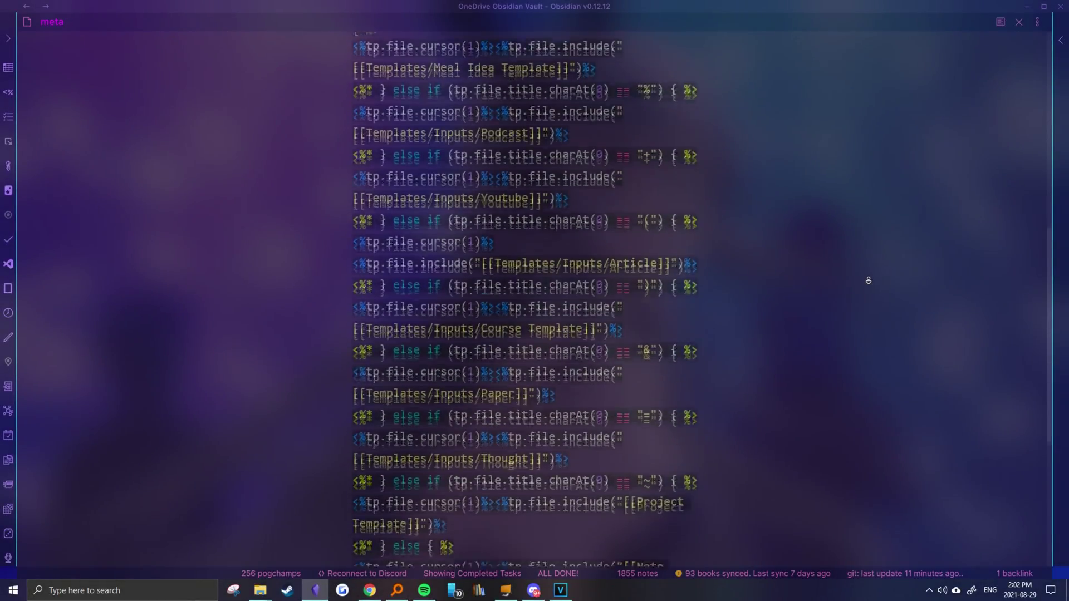
scroll(868, 280, "down", 5)
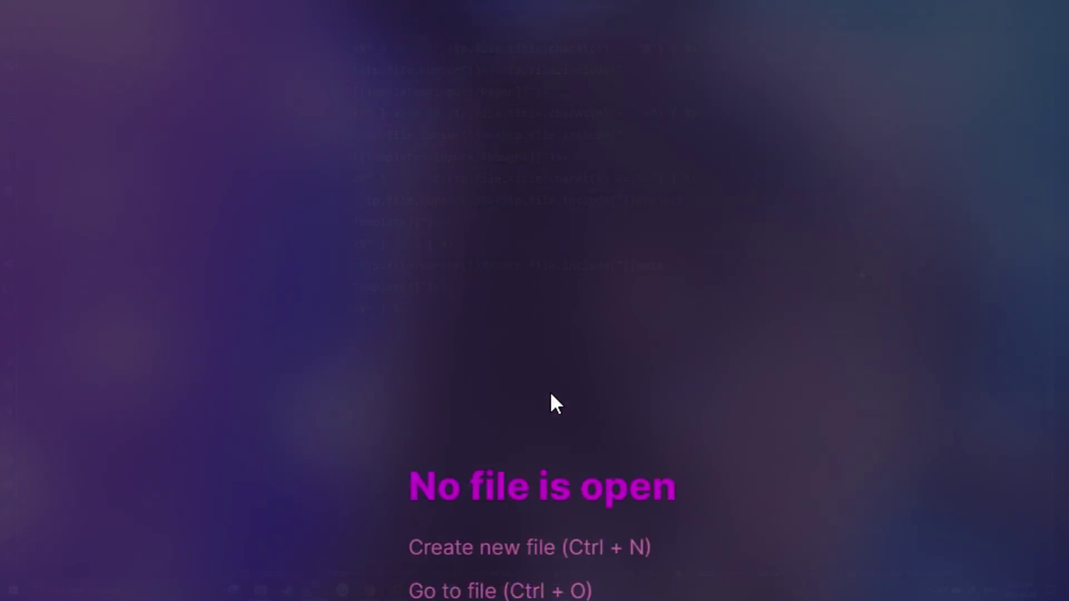
Step: Create the note '~ Project test' from the quick switcher so the template fills it
key("ctrl+o")
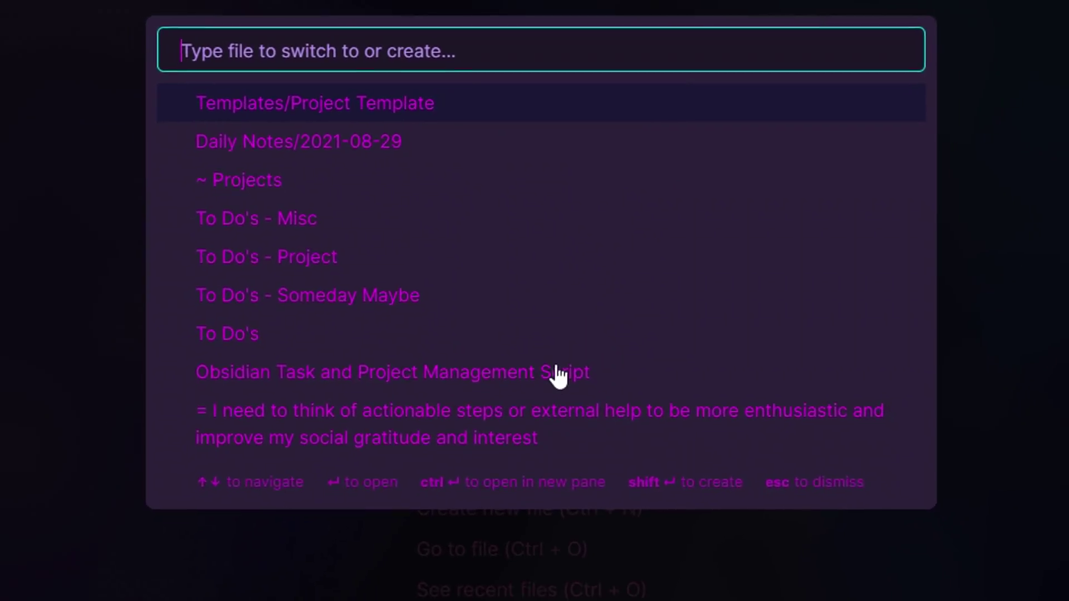
type("~ Pr")
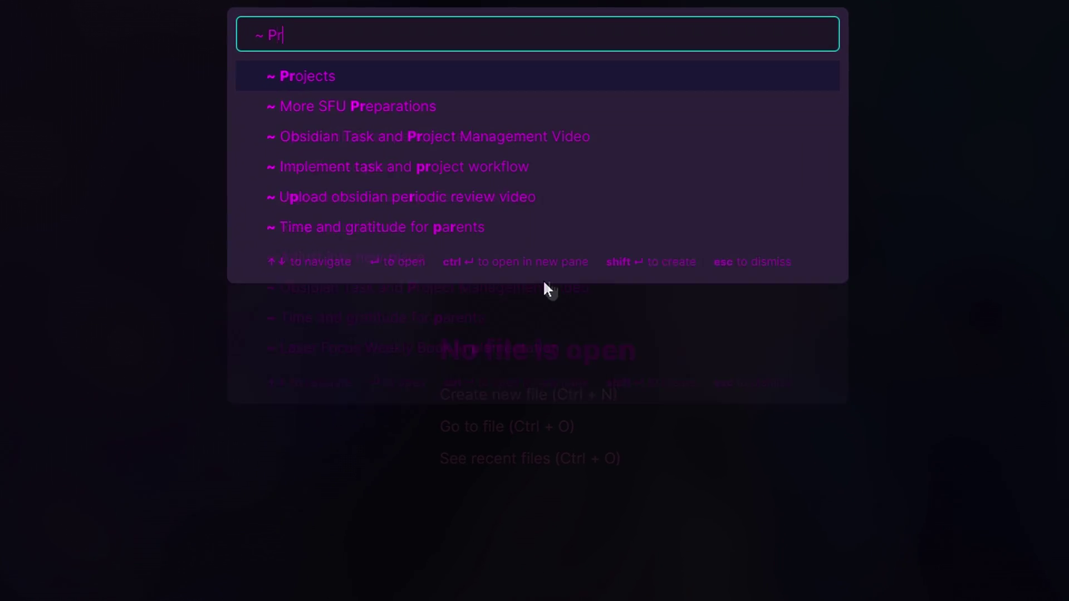
type("oject tes")
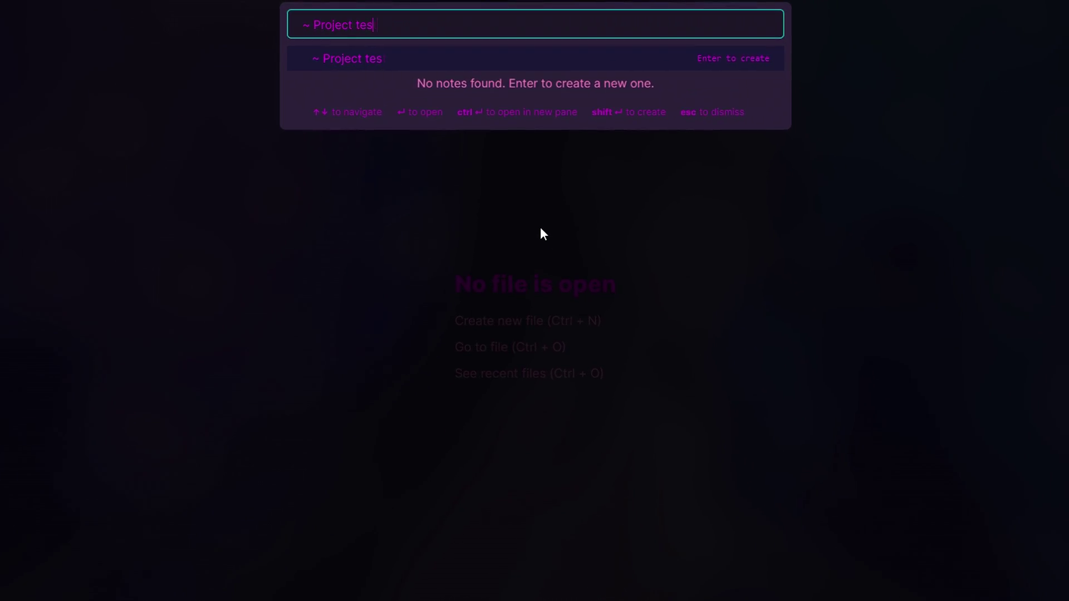
type("t")
key("Return")
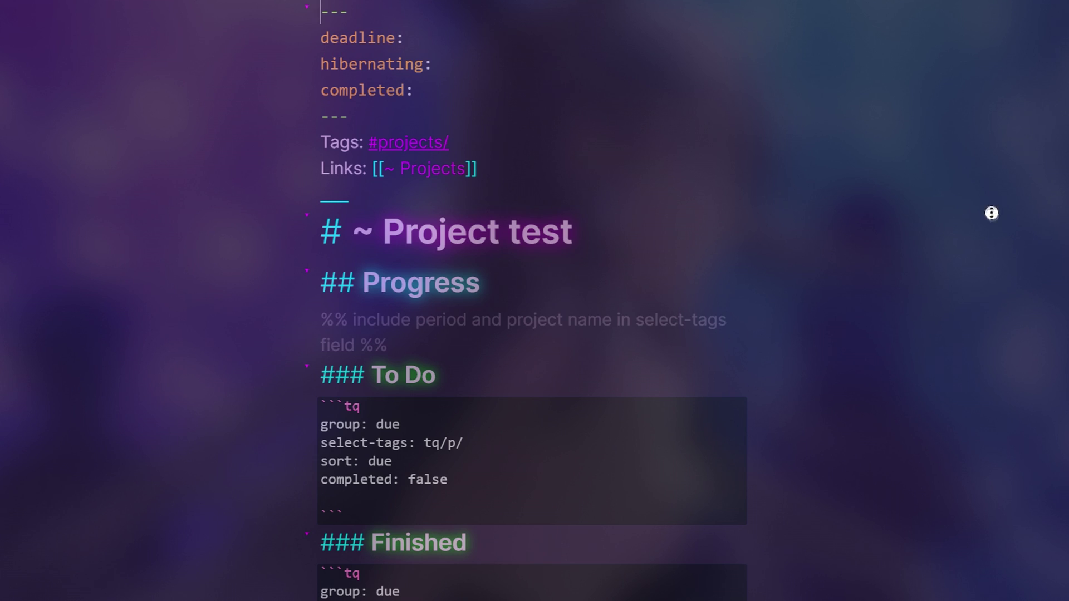
scroll(991, 213, "down", 5)
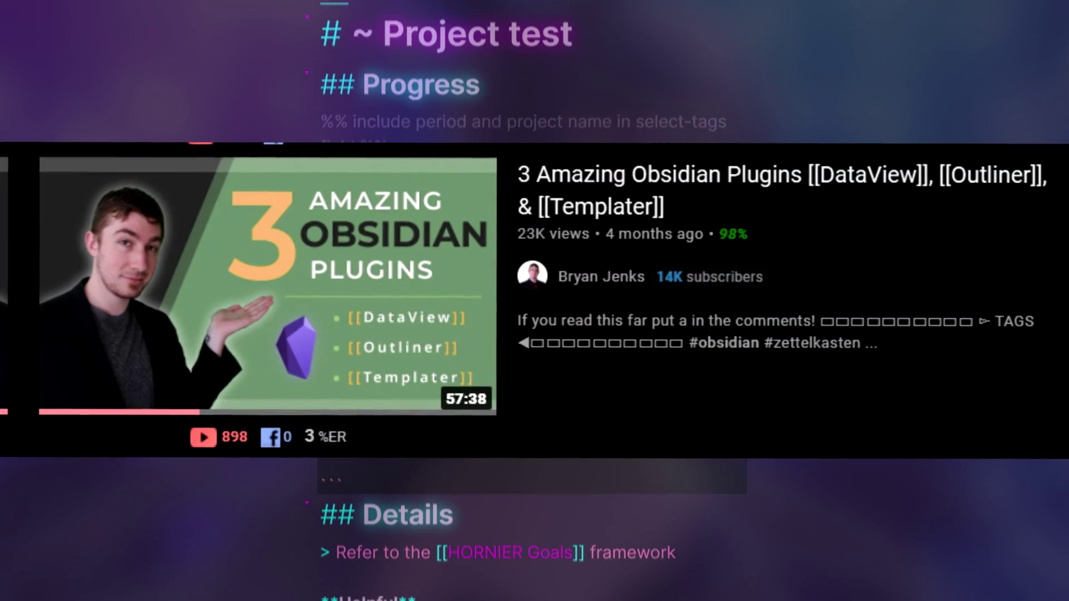
Step: Inspect the tq/p/w/taskandprojvideo tag in source, return to preview, and begin a Helpful entry
scroll(984, 228, "down", 5)
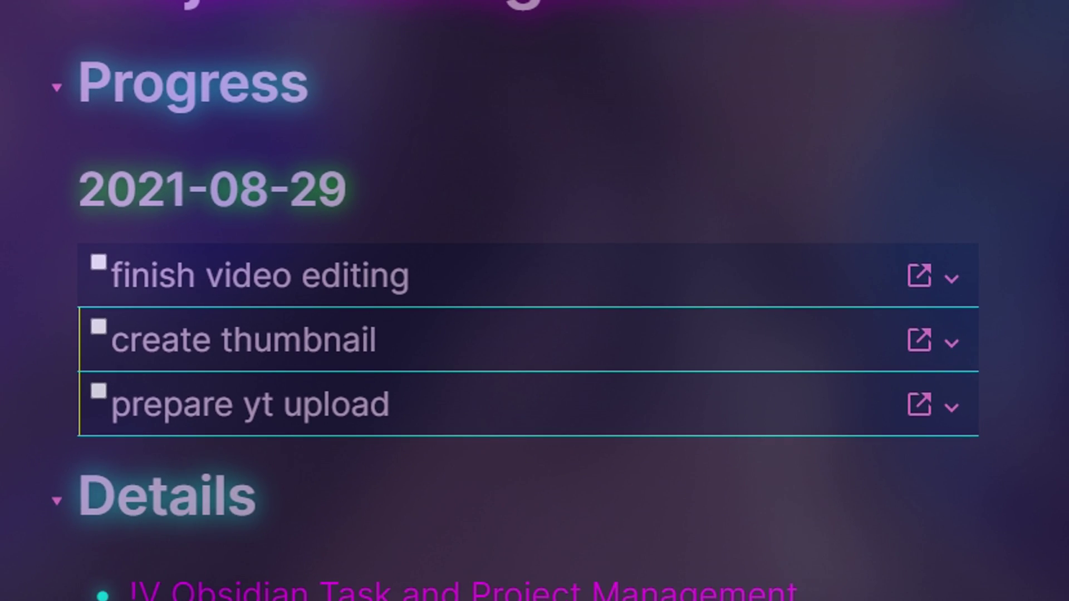
key("ctrl+e")
scroll(569, 389, "down", 5)
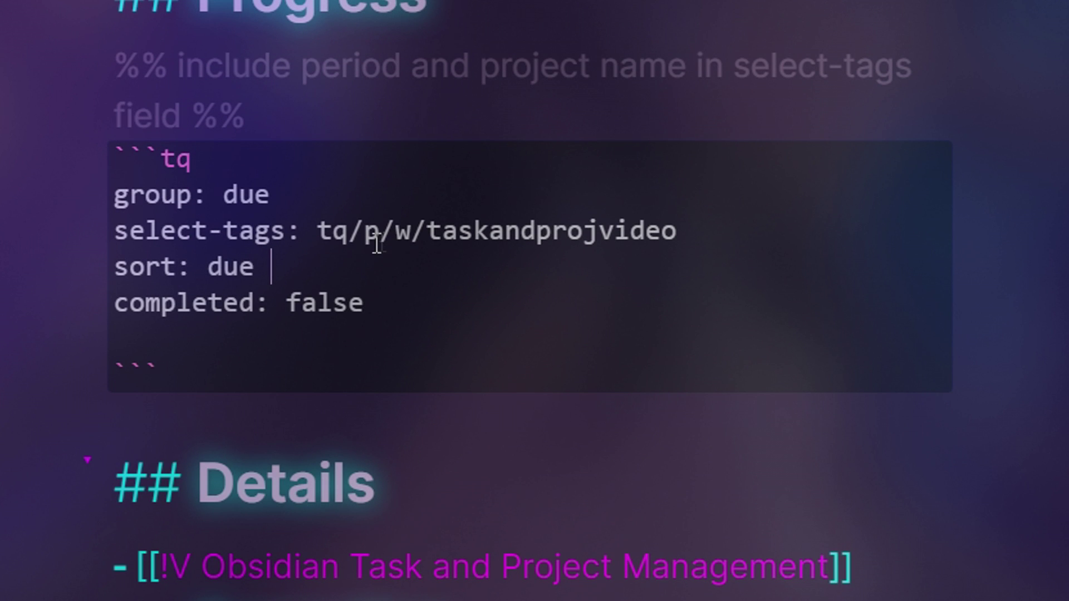
left_click_drag(326, 239, 719, 242)
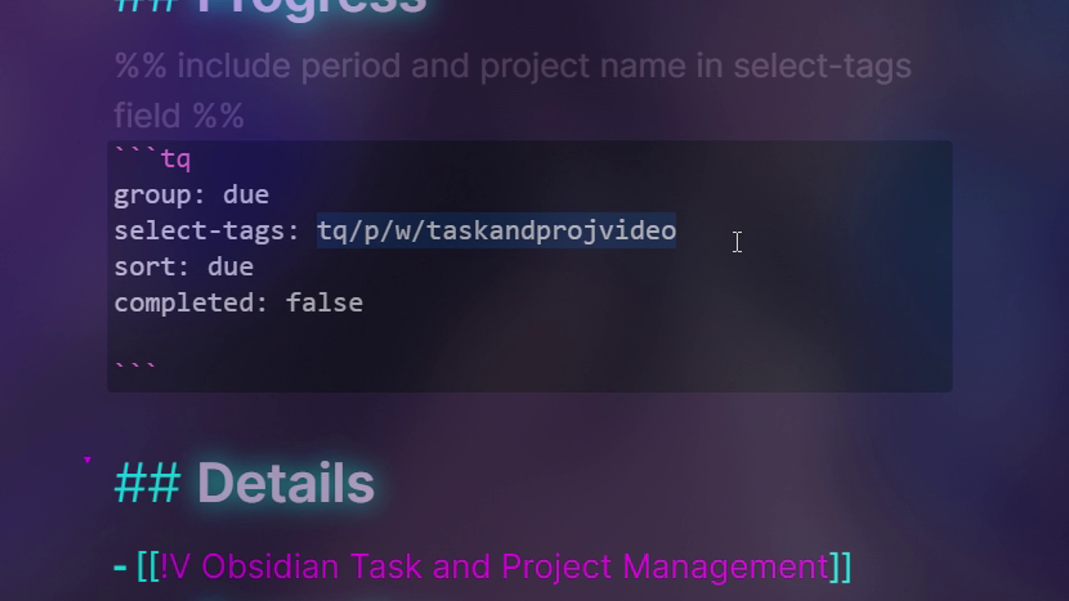
key("ctrl+e")
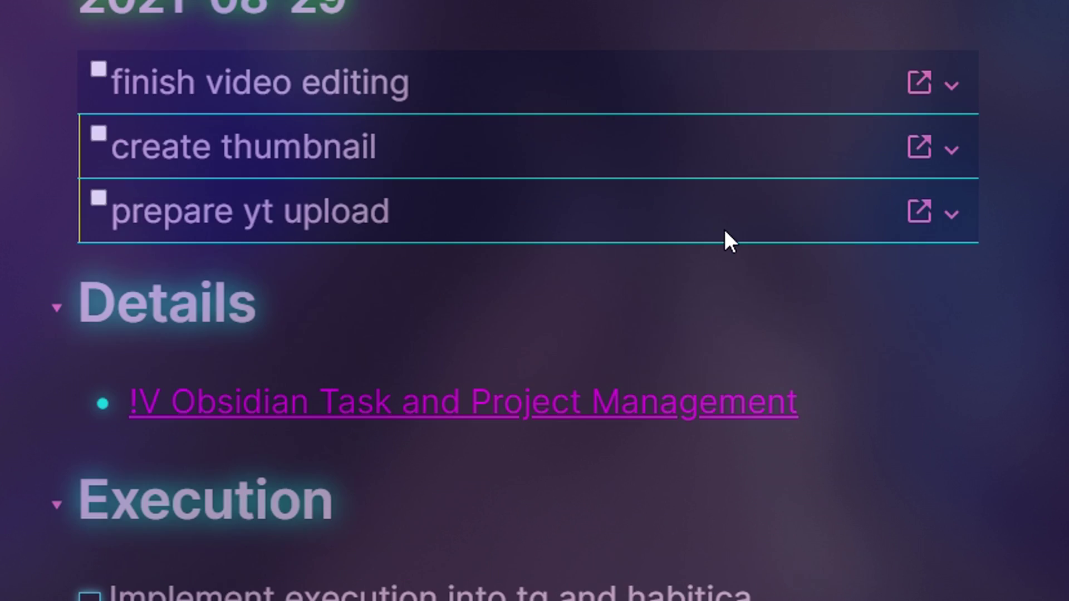
scroll(712, 271, "down", 2)
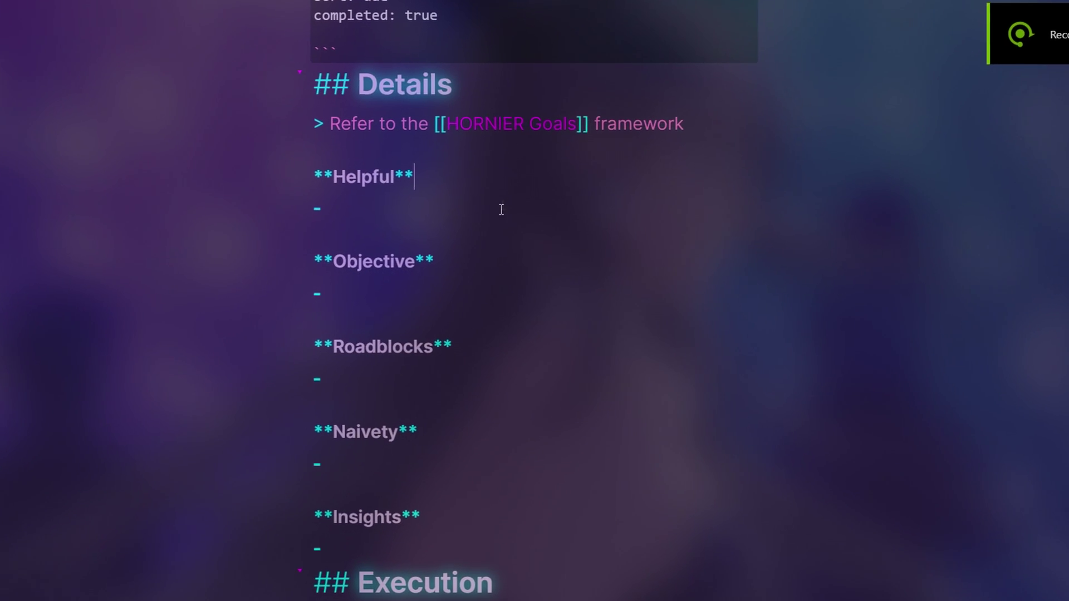
left_click(501, 209)
Step: Type the To Do's size notes: Big 2+ hours, Medium 15-60 minutes, Small <15 minutes
type("vwe")
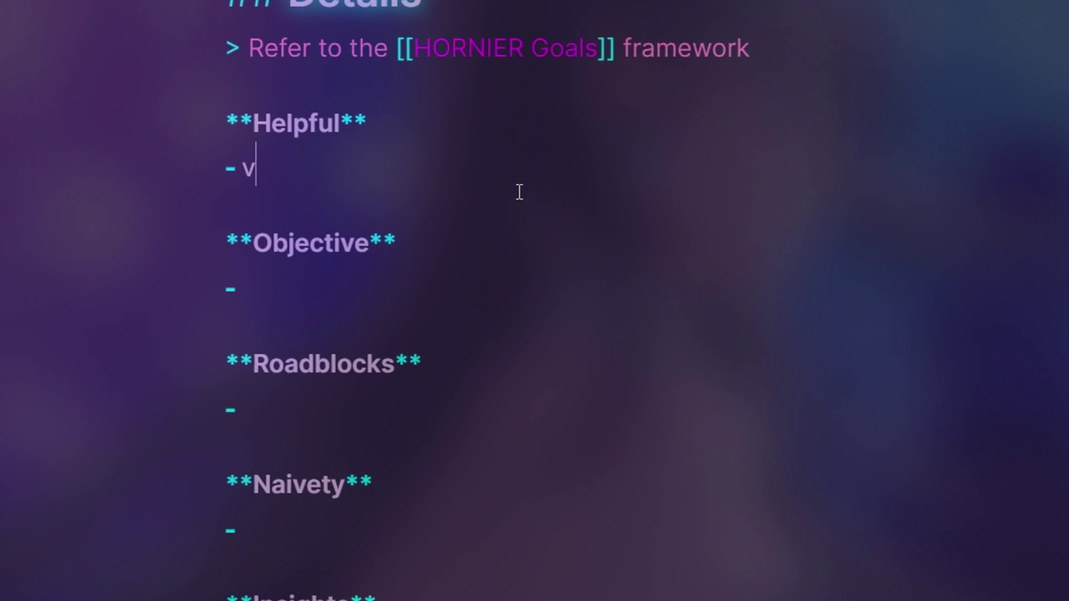
key("BackSpace")
key("BackSpace")
type("er")
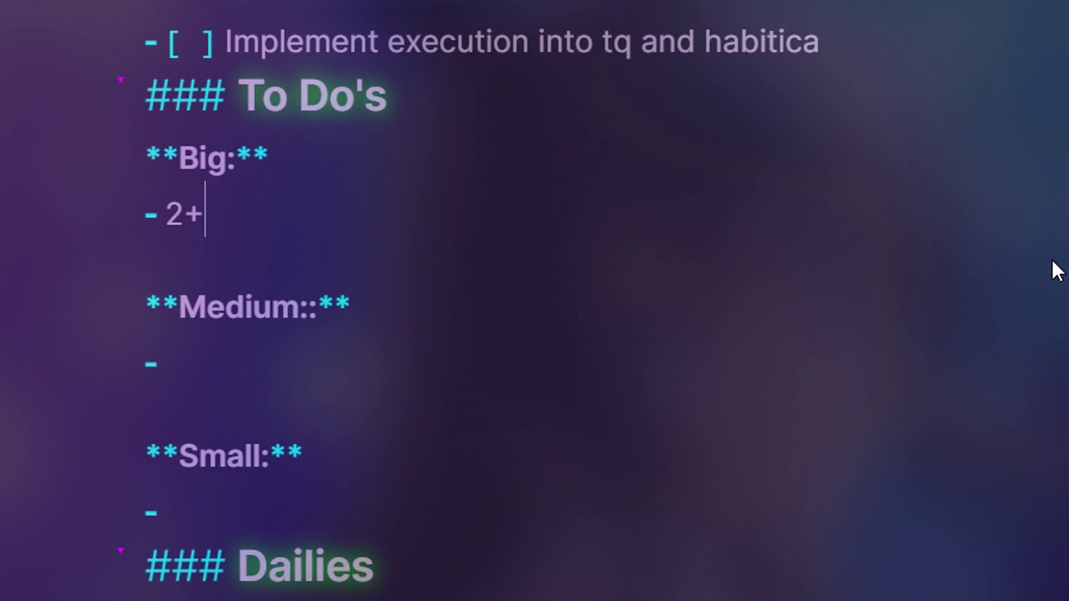
type("tasks")
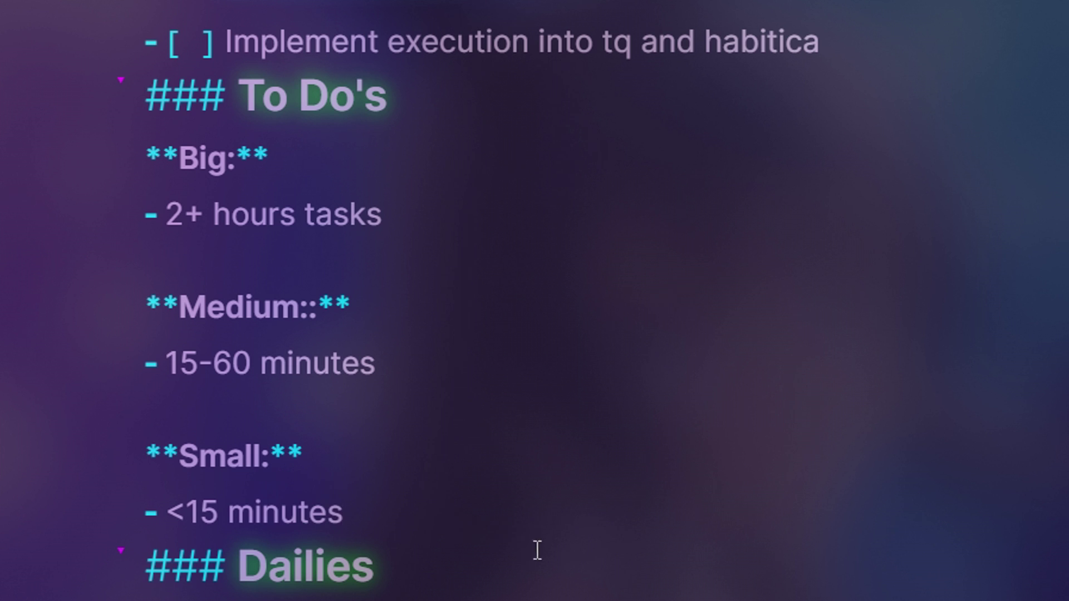
scroll(538, 550, "down", 5)
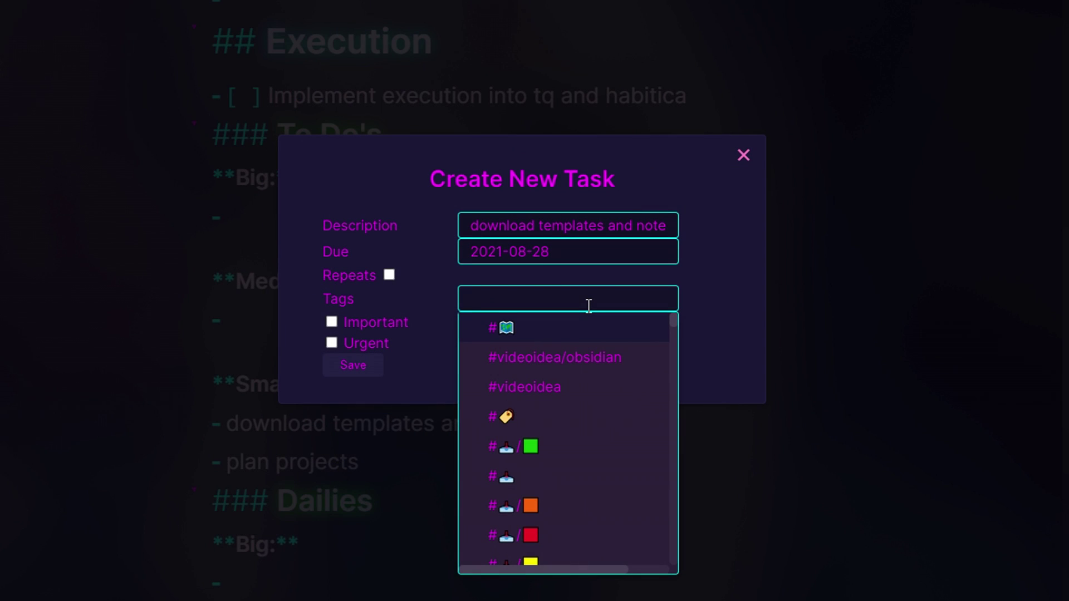
Step: Tag the Water the orchard task #tq/todo/small plus a tq/p/w/ project tag
type("p")
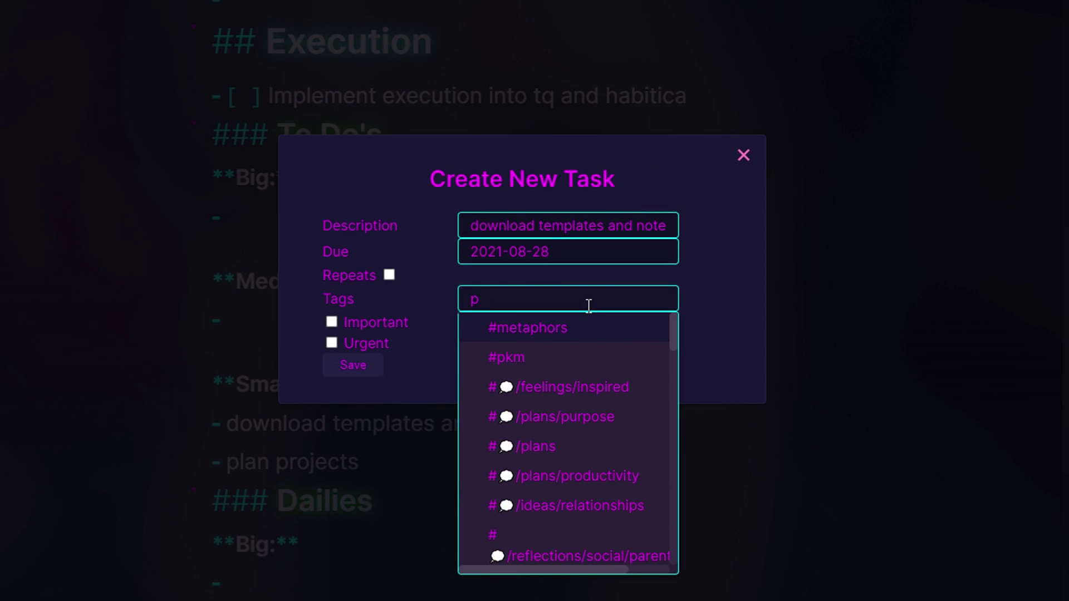
key("BackSpace")
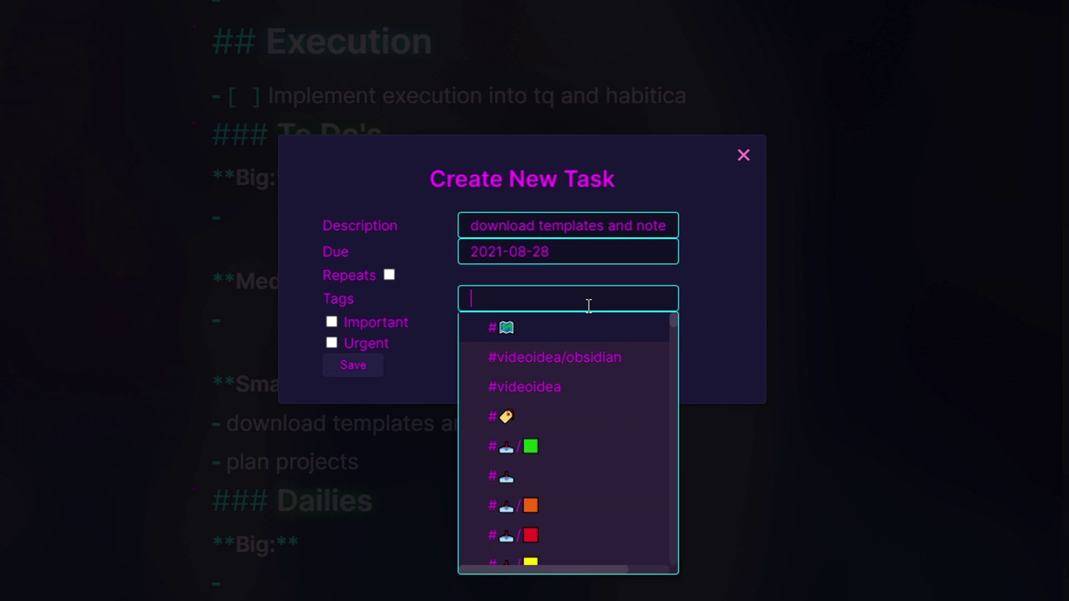
type("small")
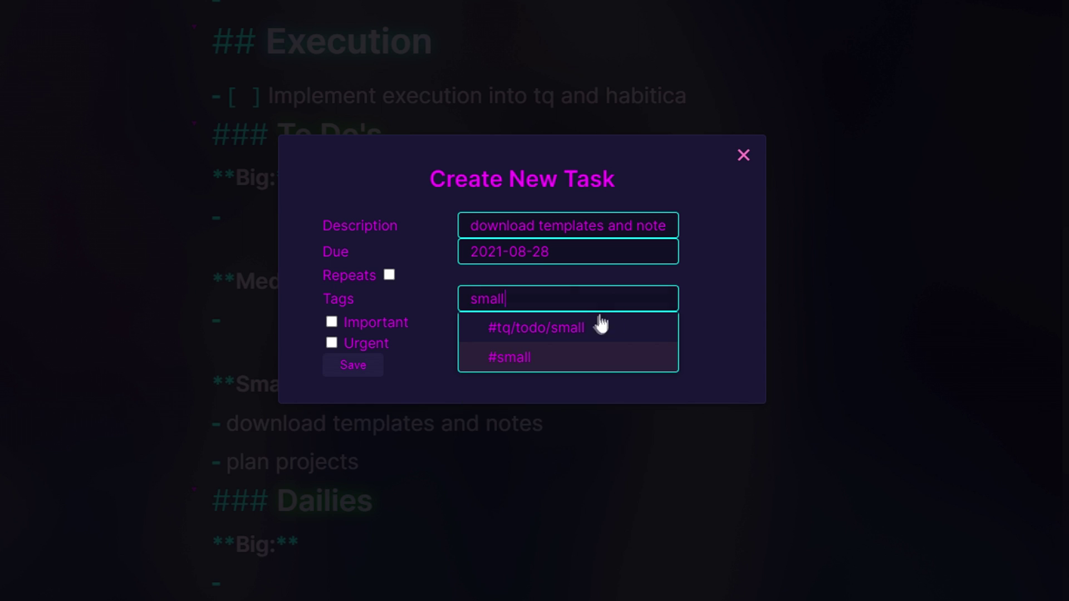
left_click(600, 326)
type("tq/")
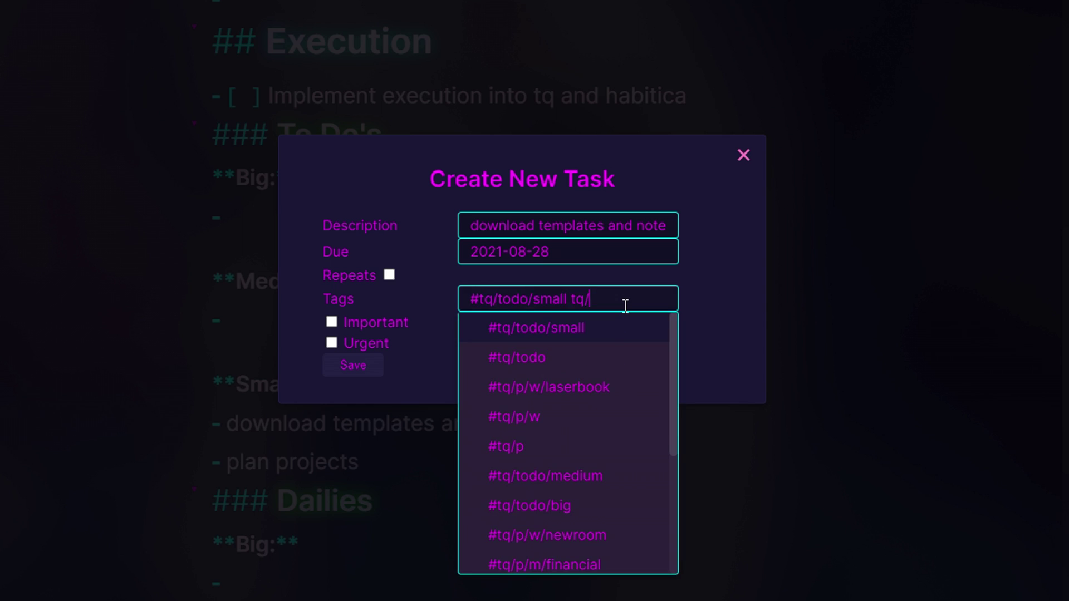
type("p/w/taskandproj")
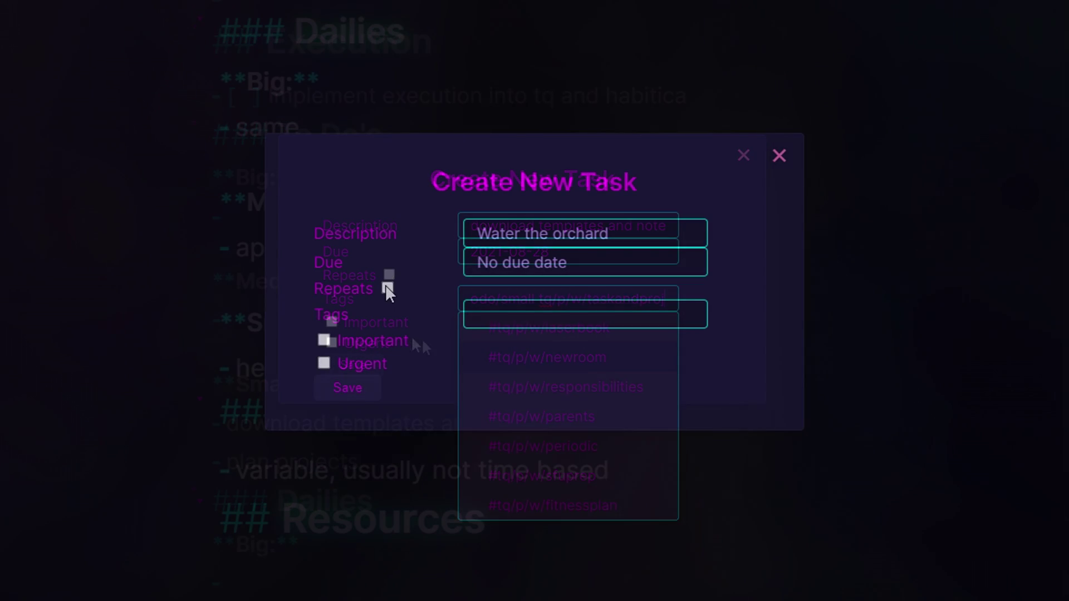
Step: Make Water the orchard repeat every 1 week on Monday, Wednesday and Friday
left_click(386, 285)
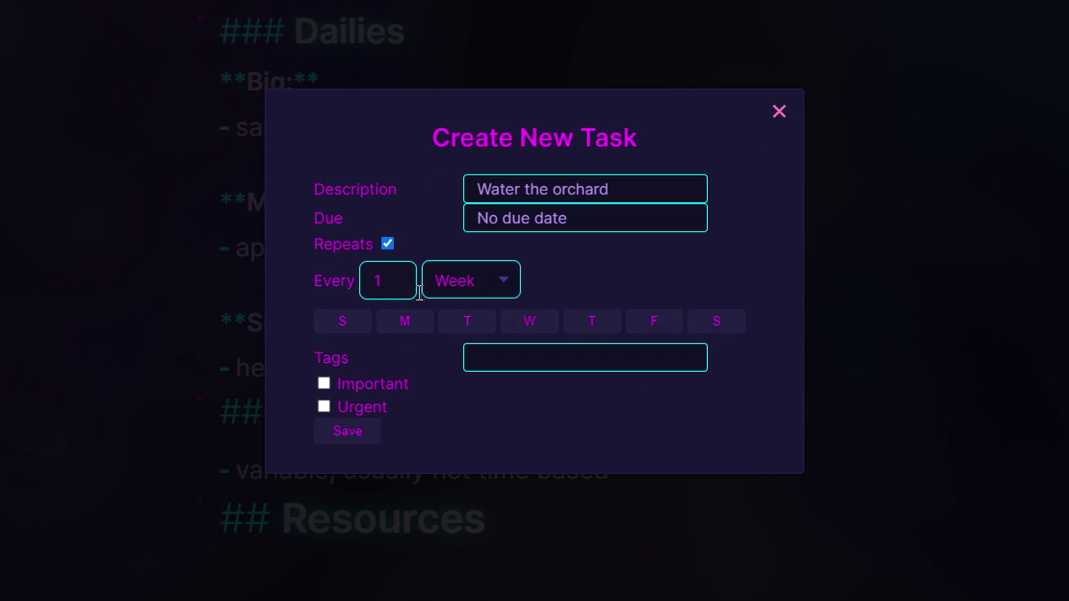
left_click(492, 280)
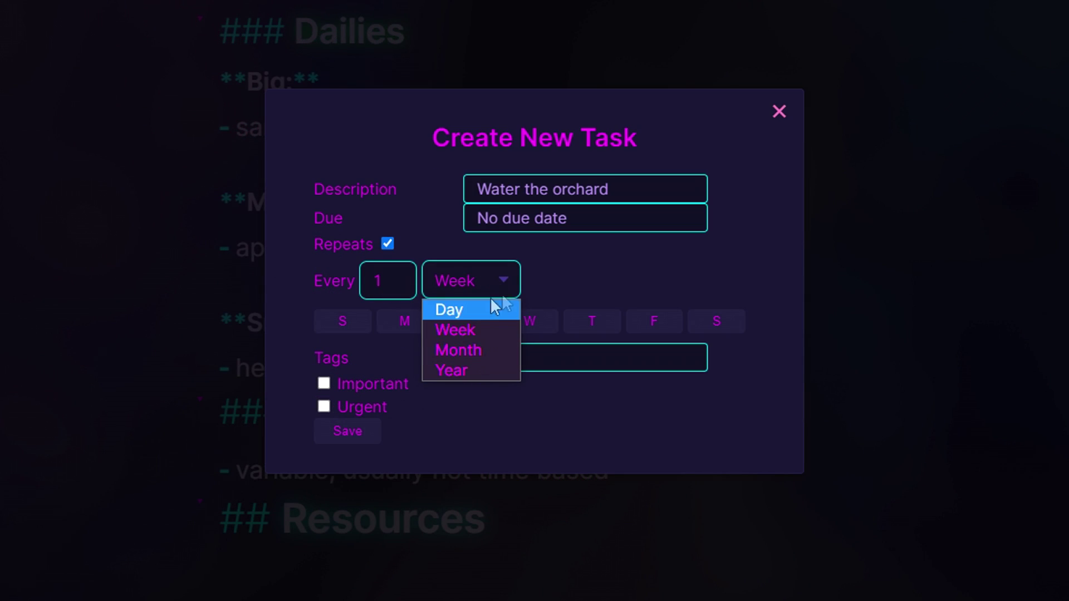
left_click(549, 291)
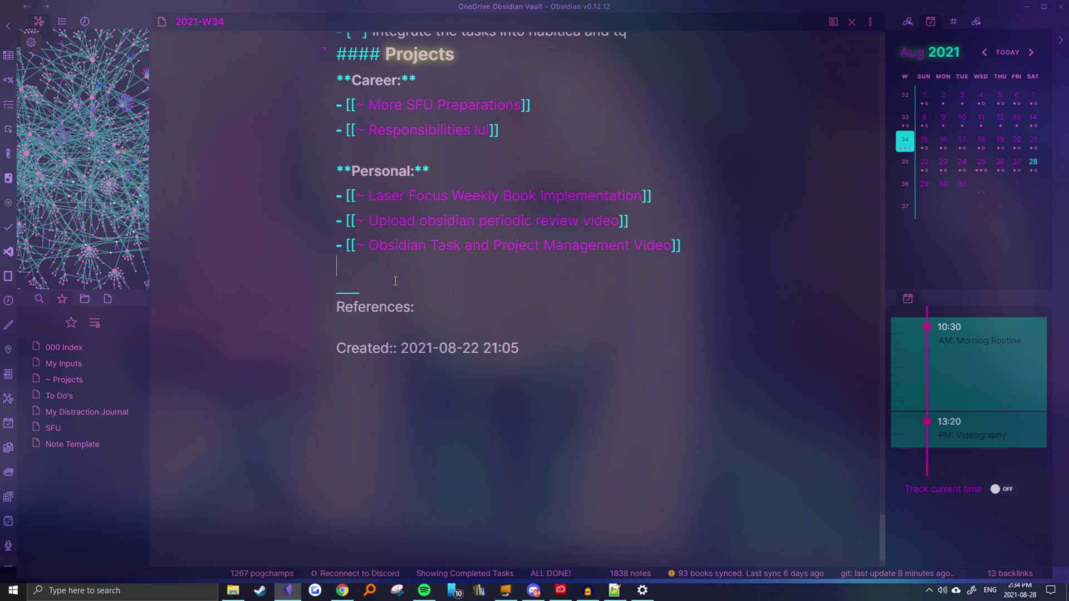
Step: Add a [[~ Implement task and project workflow]] link under Personal and open the new note
type("- [[")
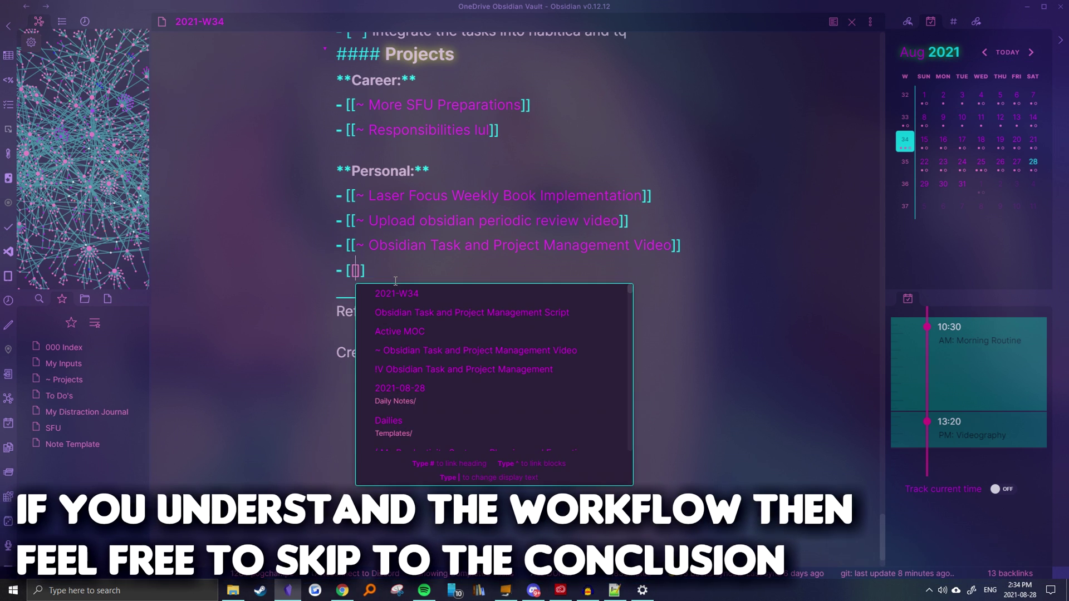
type("~ ")
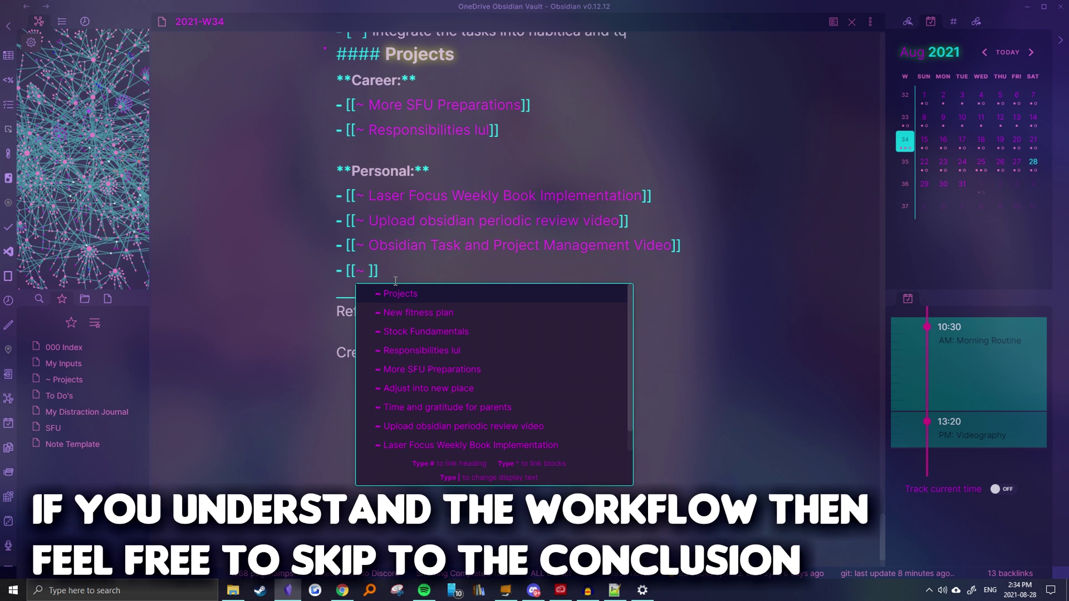
type("Implement task")
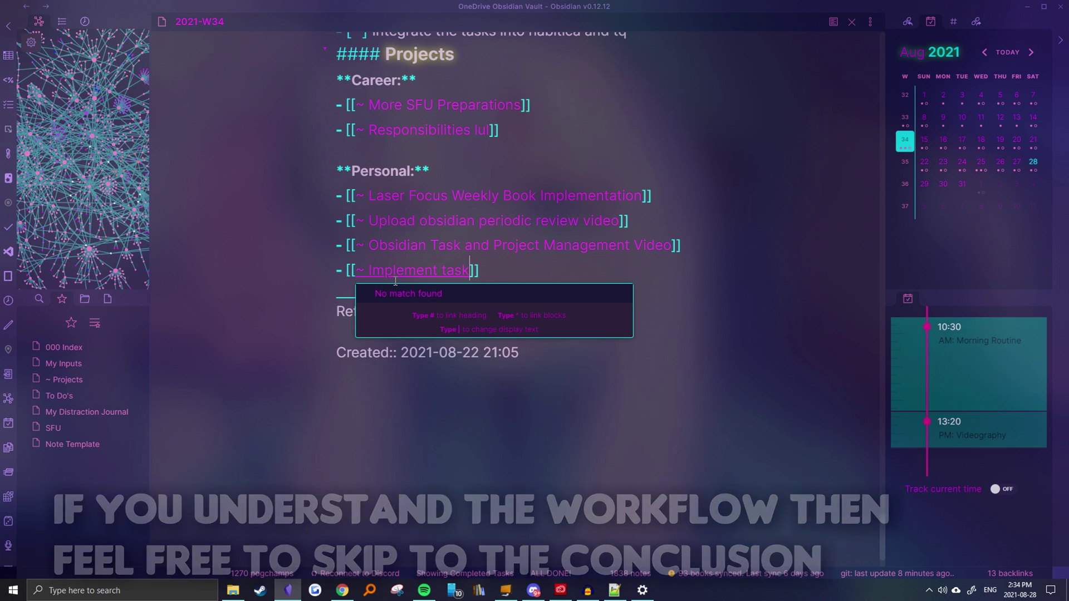
type(" and project workflow")
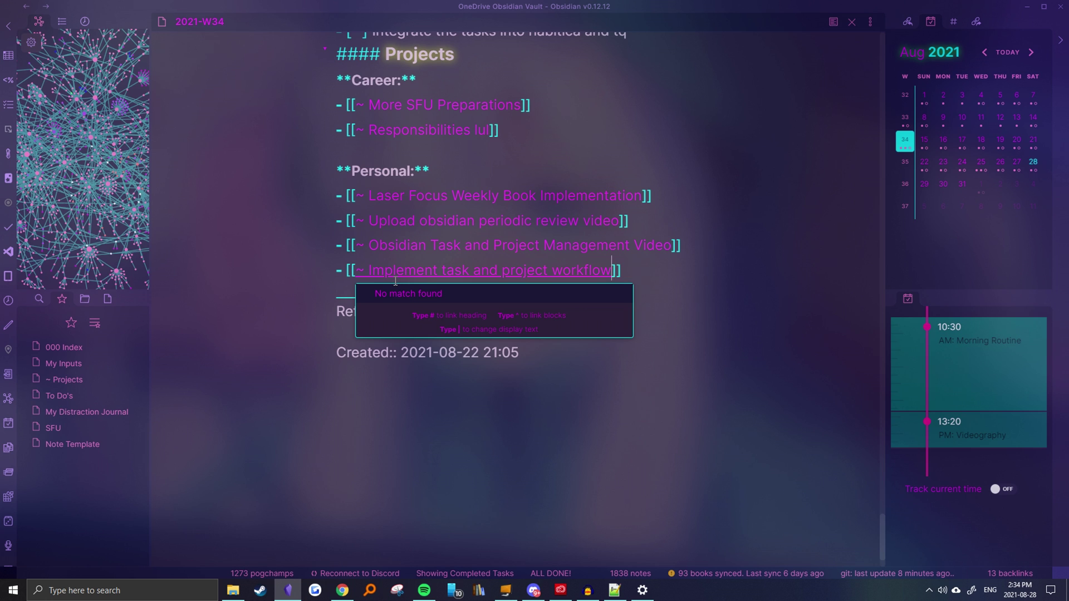
key("End")
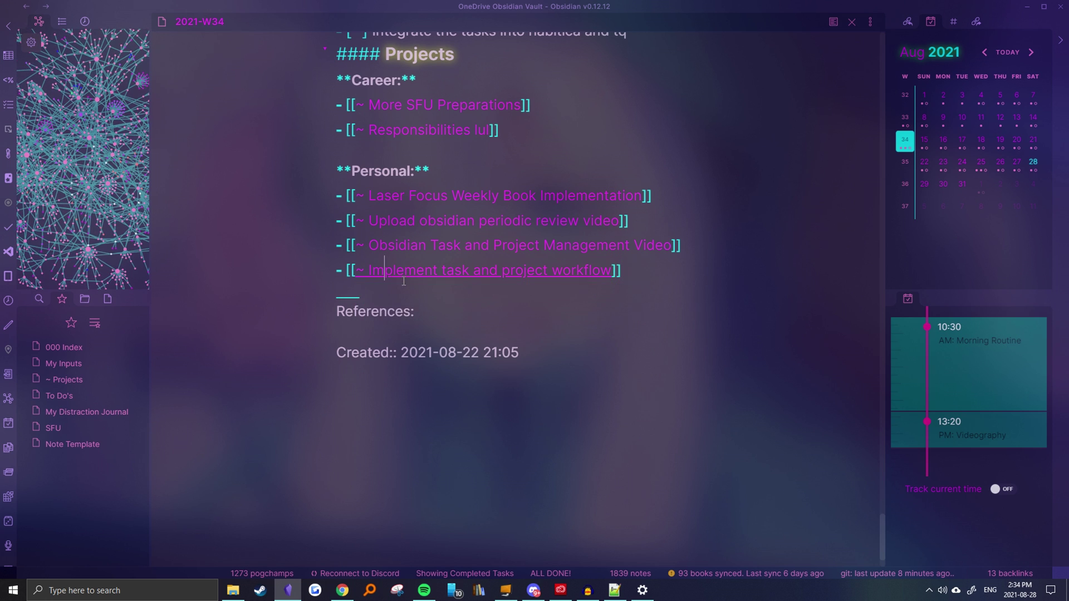
left_click(396, 274, "ctrl")
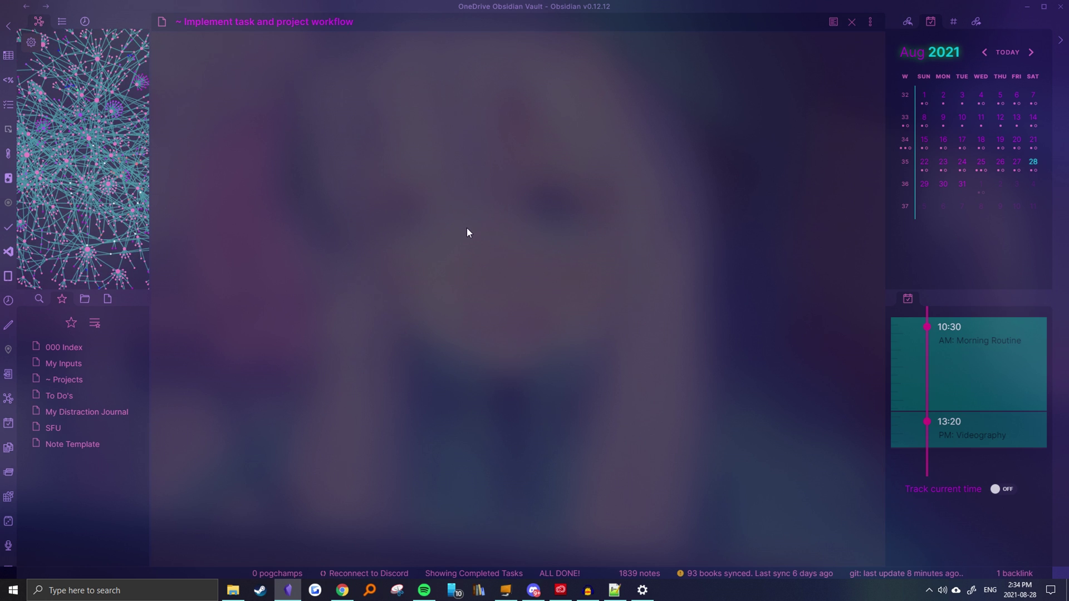
Step: Set the frontmatter deadline to 2021-08-29 and the tag to #projects/weekly
scroll(479, 233, "up", 2)
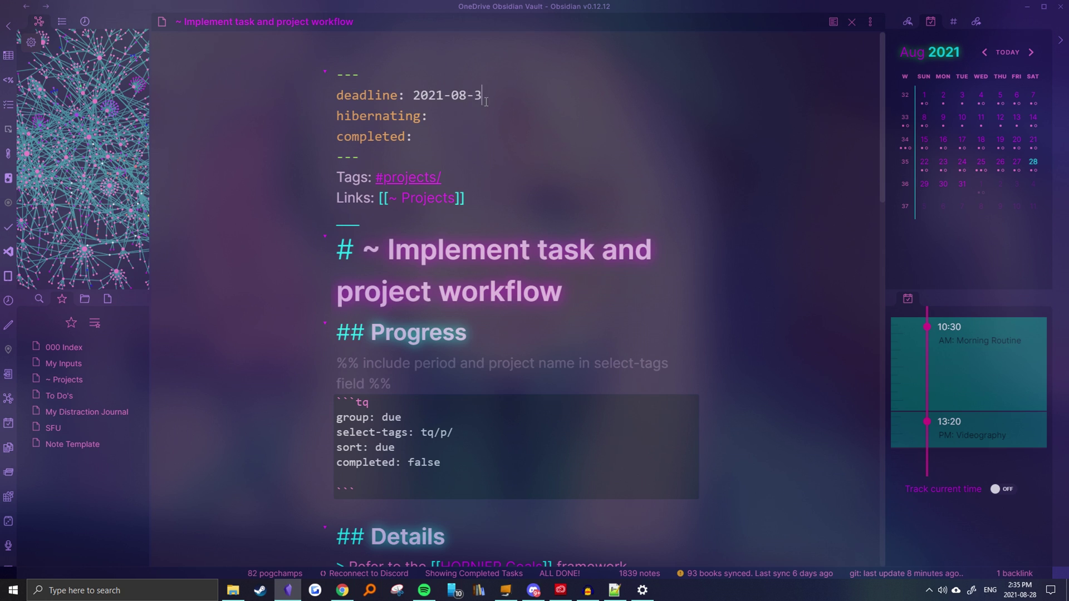
type("9")
type("weekly")
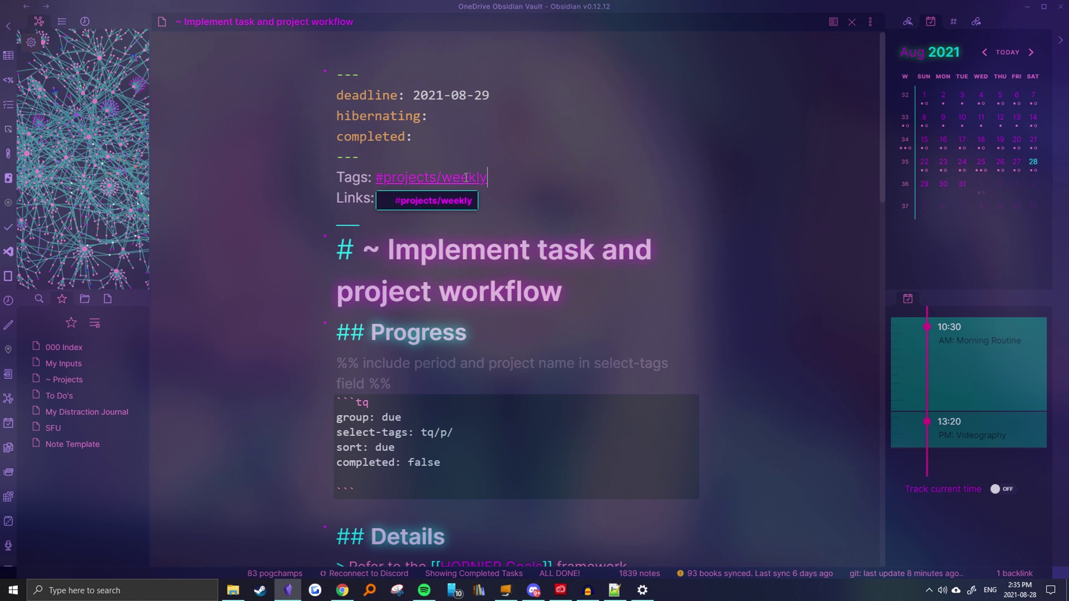
key("Up")
Step: Extend the Progress query's select-tags to tq/p/w/taskandproj
scroll(464, 184, "down", 1)
scroll(463, 189, "down", 3)
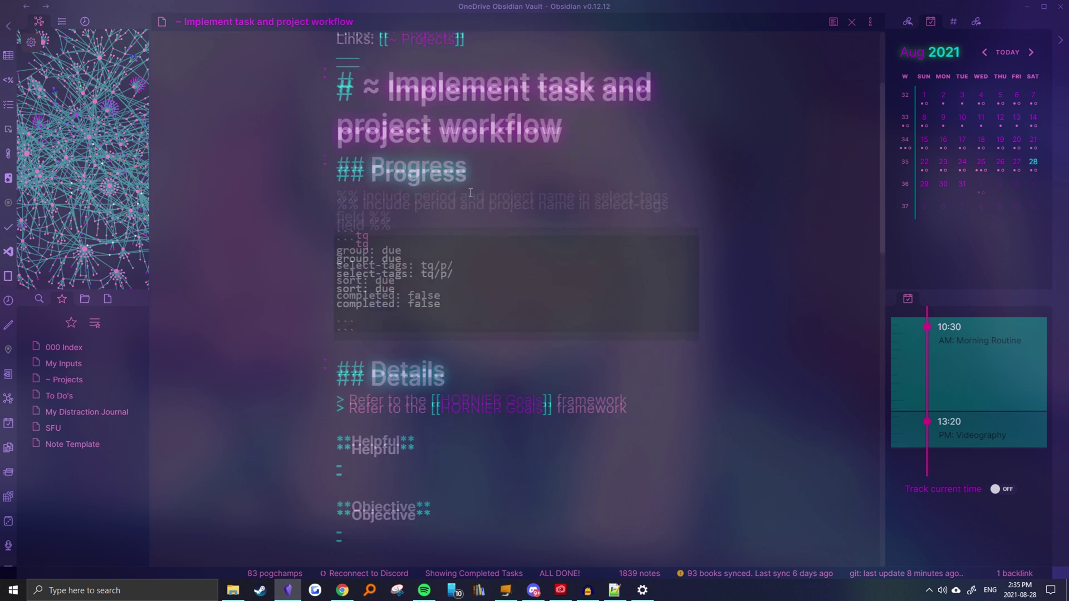
scroll(460, 167, "down", 1)
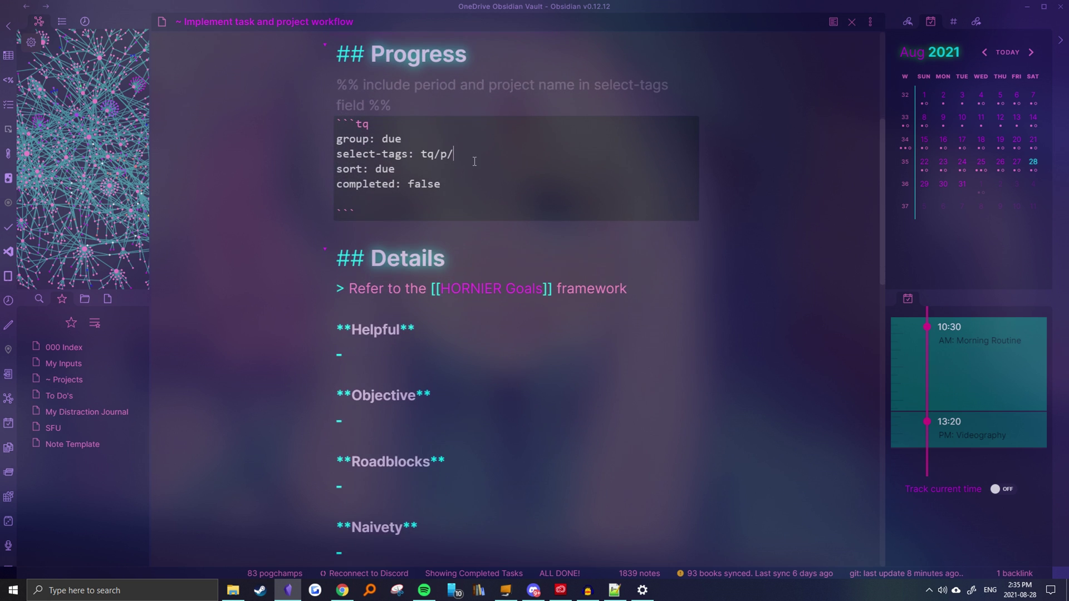
triple_click(475, 158)
left_click(476, 159)
type("w/taskandproj")
scroll(479, 155, "down", 2)
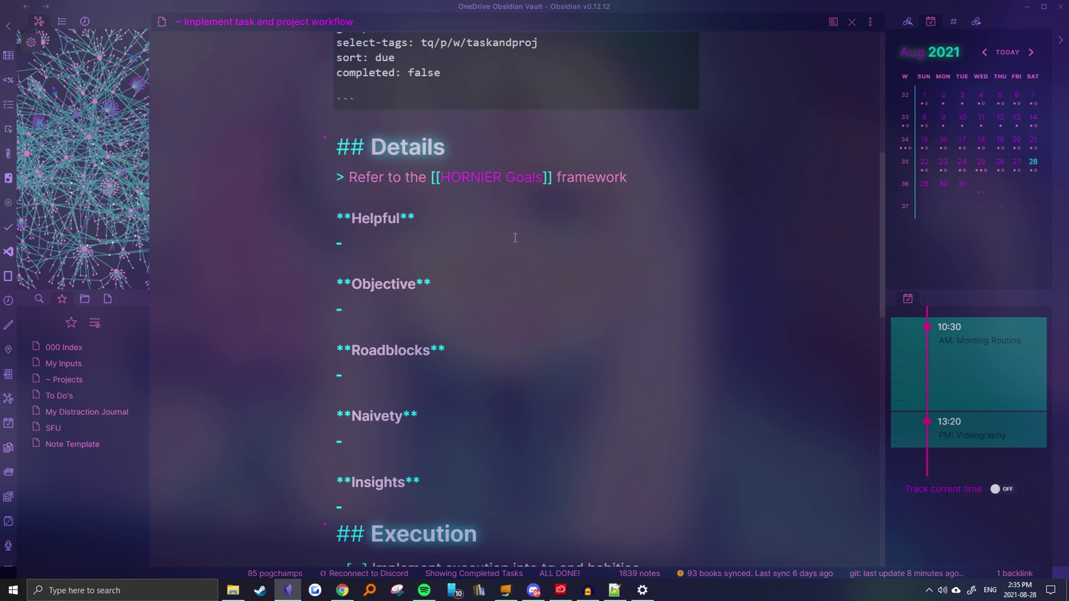
Step: Move through the project note's Helpful and Big to-do entries
left_click(507, 240)
scroll(434, 250, "down", 2)
left_click(432, 222)
left_click(405, 204)
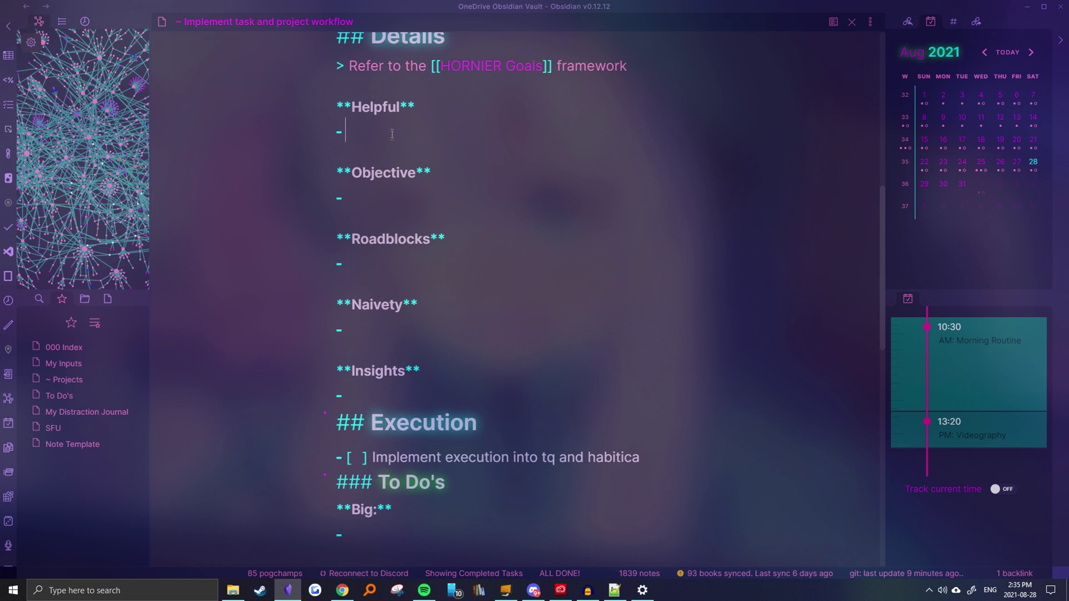
left_click(424, 270)
scroll(424, 270, "down", 1)
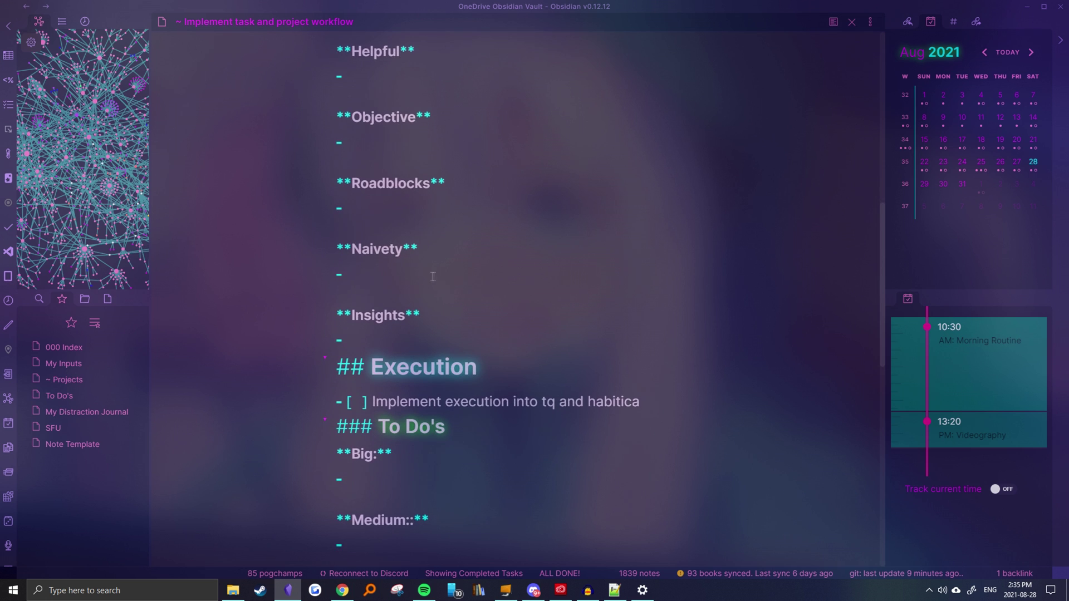
left_click(432, 277)
left_click(431, 336)
left_click(423, 280)
scroll(466, 294, "down", 4)
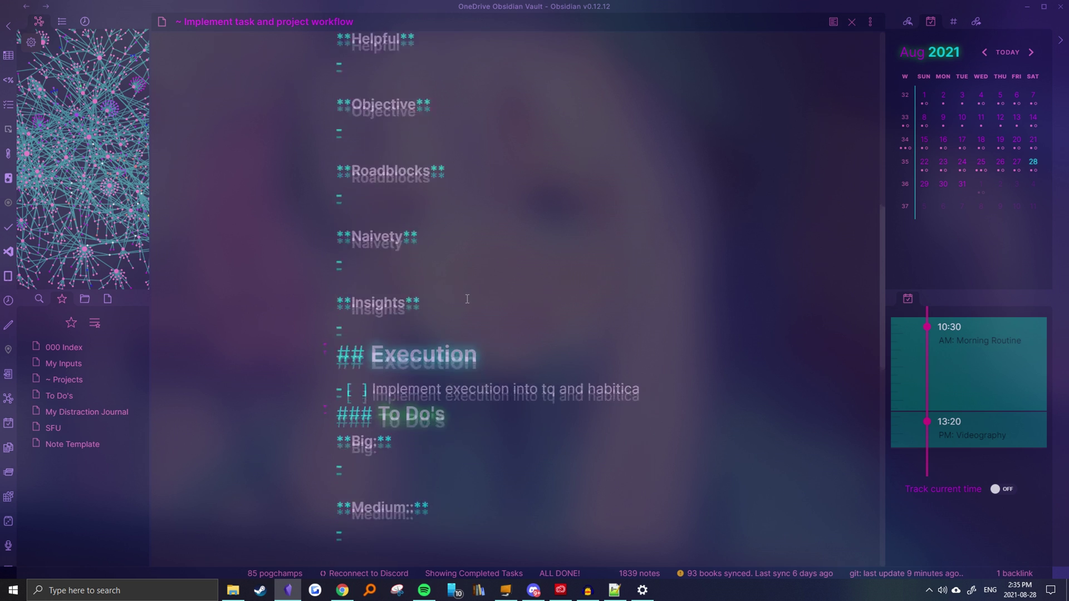
scroll(469, 293, "down", 1)
left_click(470, 213)
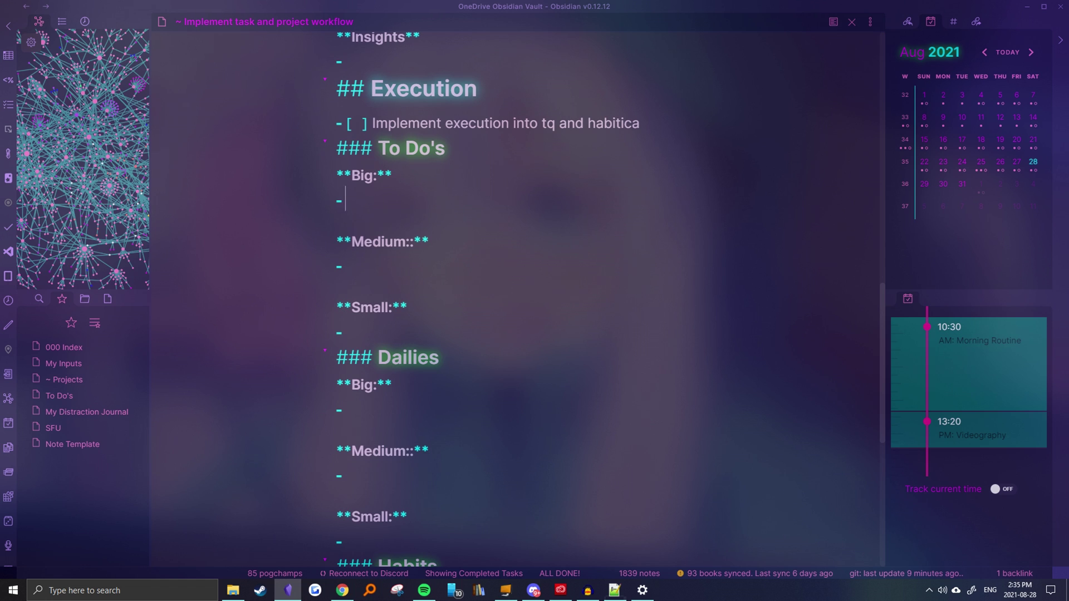
key("alt+Tab")
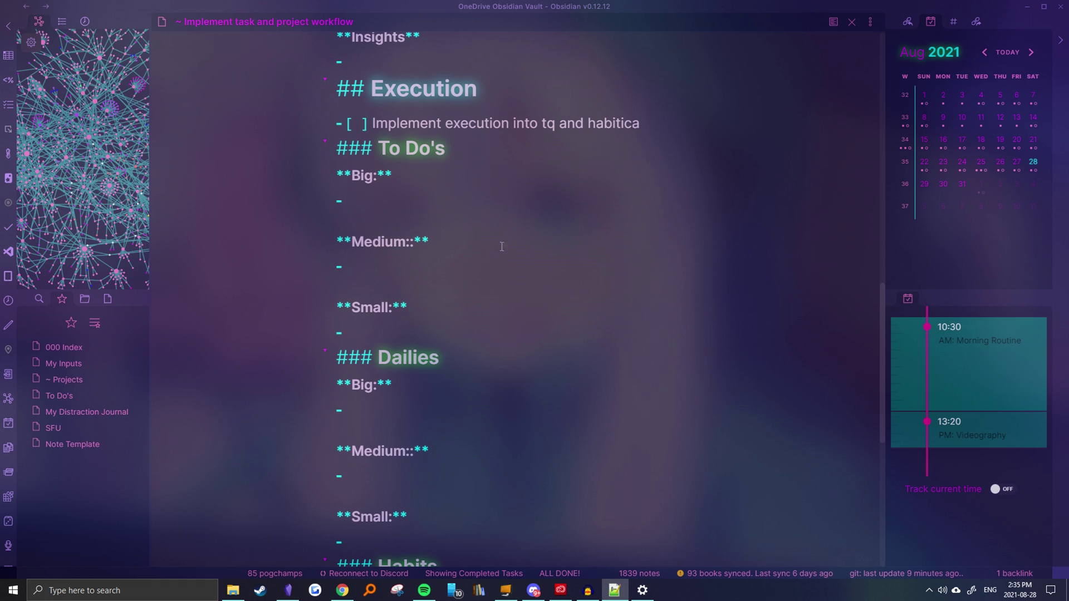
Step: Add 'download templates and notes' and 'plan projects' as Small to-dos
left_click(398, 333)
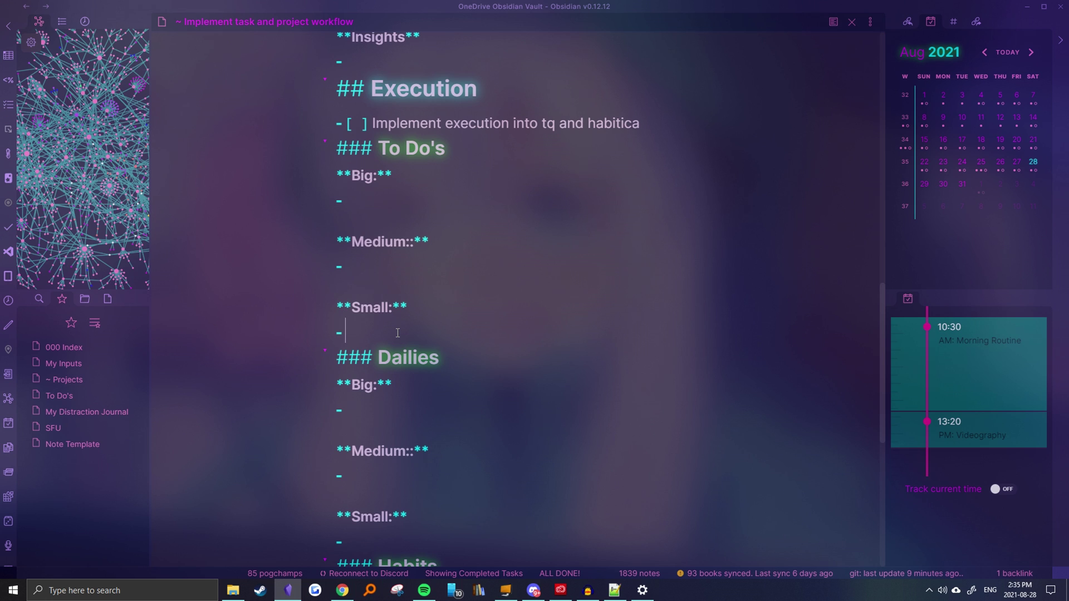
type("download templates and notes")
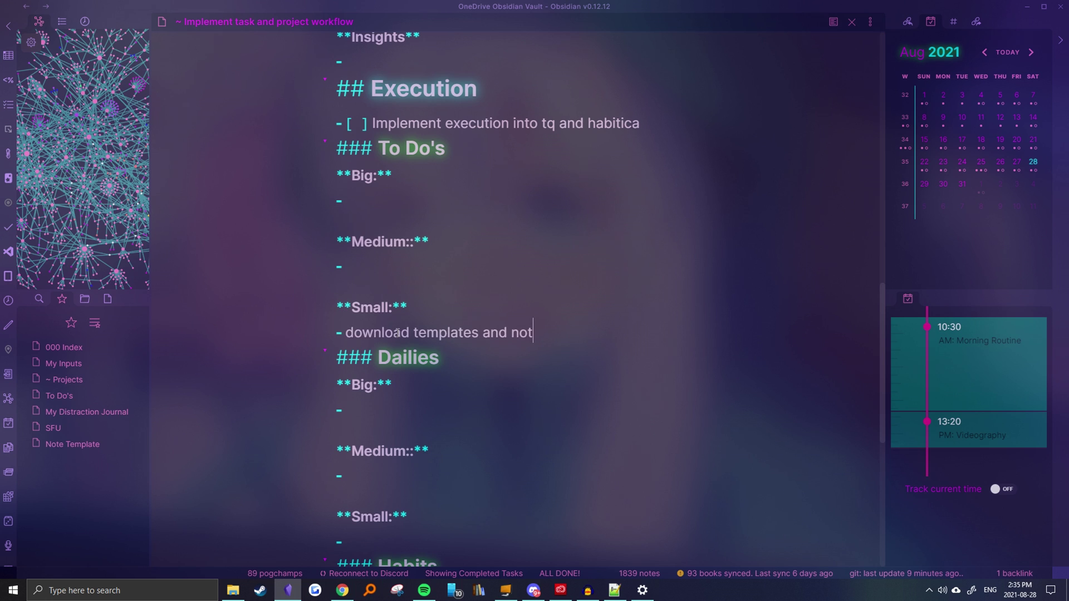
scroll(415, 279, "down", 3)
scroll(568, 245, "up", 1)
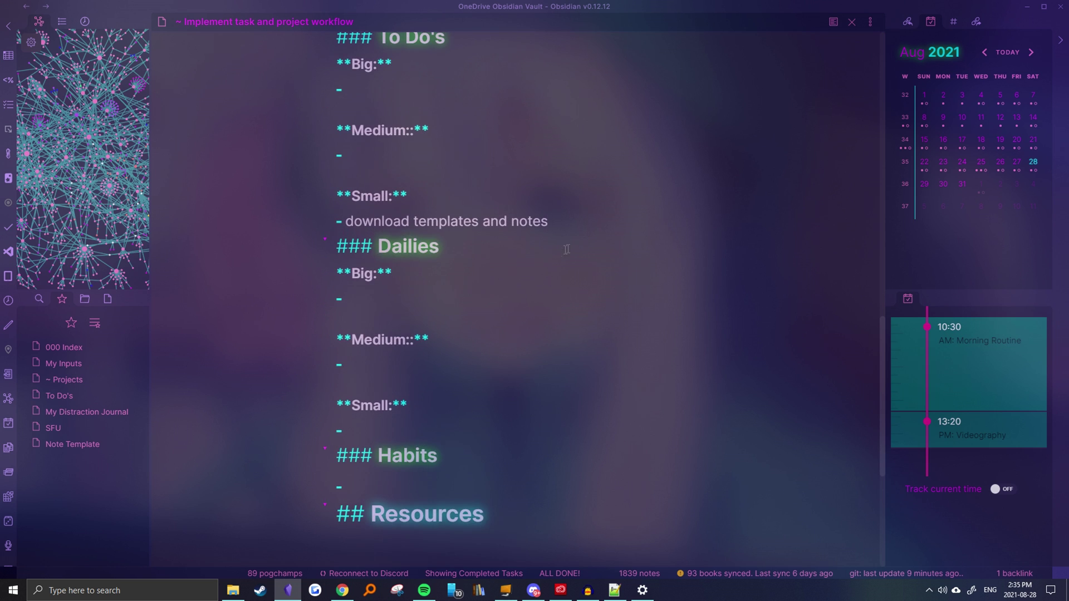
key("Return")
type("plan")
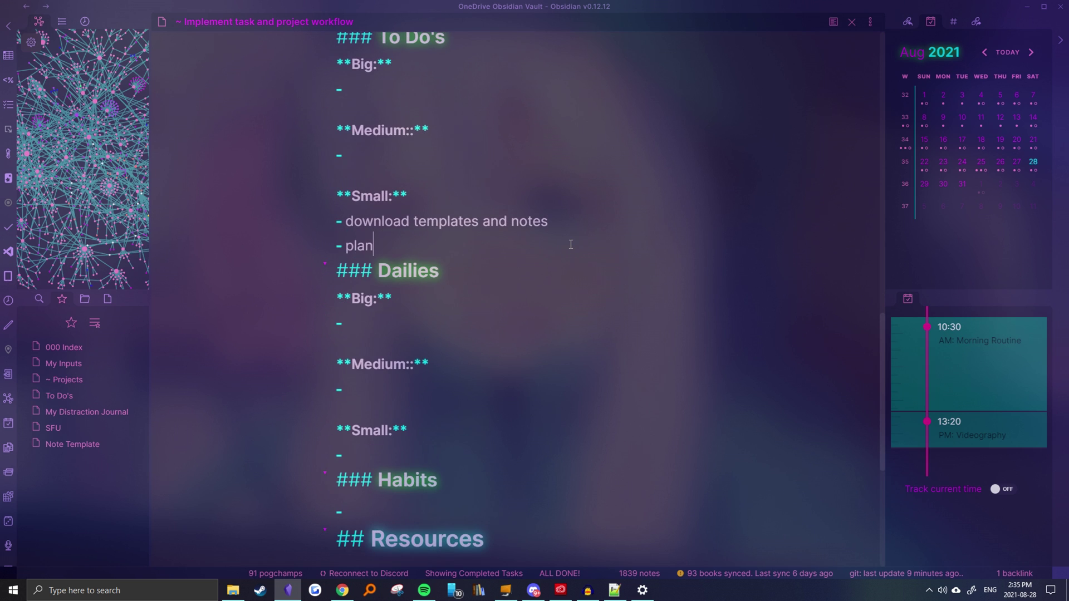
type(" projects")
key("BackSpace")
scroll(685, 240, "down", 2)
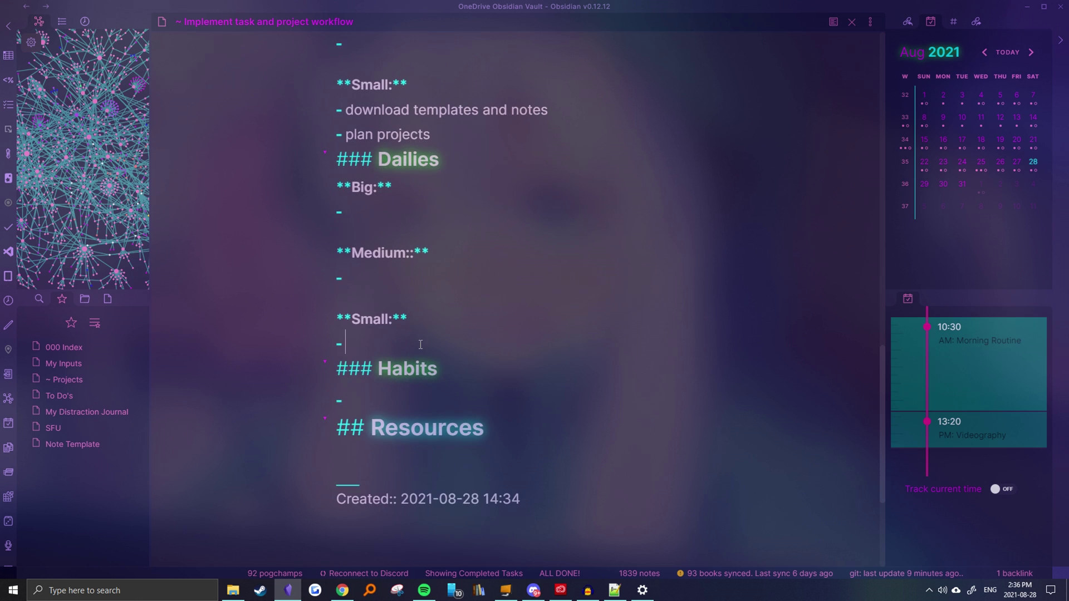
Step: Add 'use the workflow' under Habits, clearing the misplaced entry under Dailies Small
type("use the w")
key("BackSpace")
key("BackSpace")
key("BackSpace")
key("BackSpace")
key("BackSpace")
key("BackSpace")
key("BackSpace")
key("BackSpace")
key("BackSpace")
left_click(402, 397)
type("use the workflow")
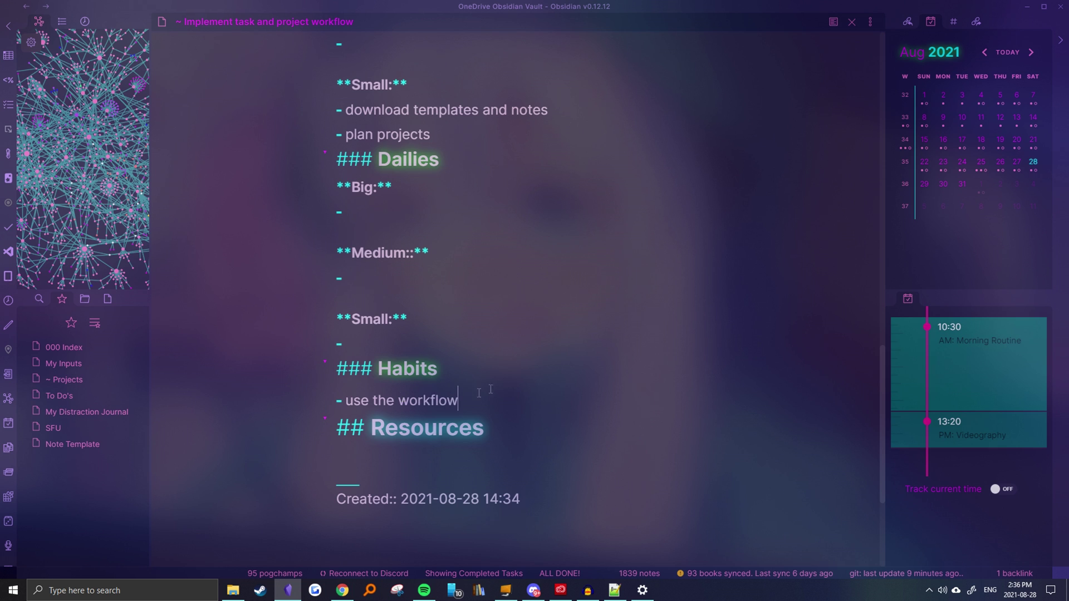
scroll(525, 368, "down", 2)
scroll(525, 367, "up", 2)
scroll(485, 375, "down", 1)
Step: Check the Resources line, then place the caret on the plan projects to-do
left_click(440, 402)
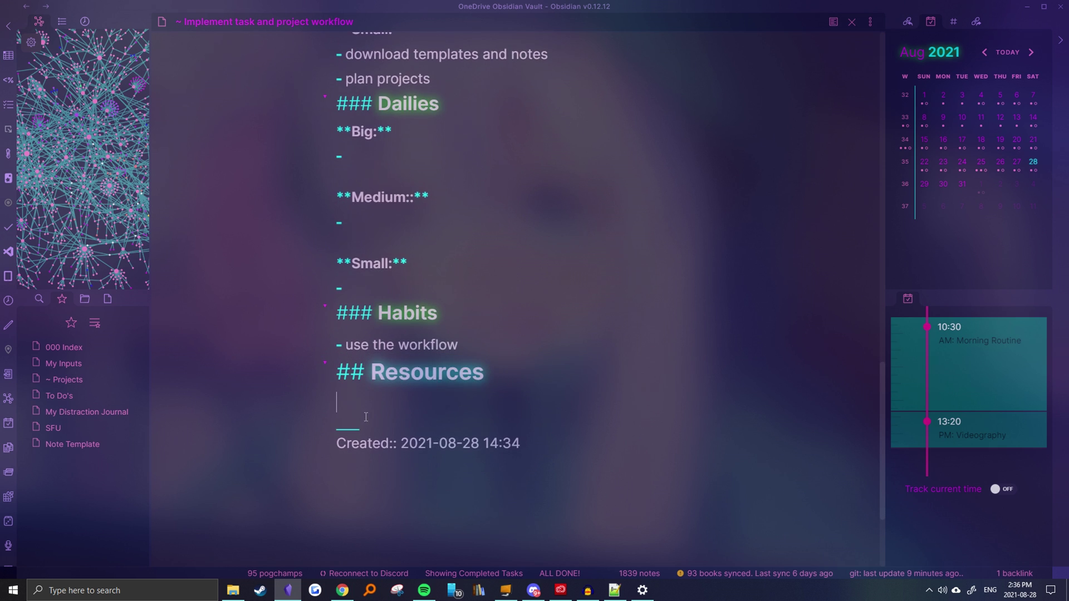
scroll(523, 362, "up", 12)
scroll(461, 424, "up", 4)
scroll(510, 423, "down", 14)
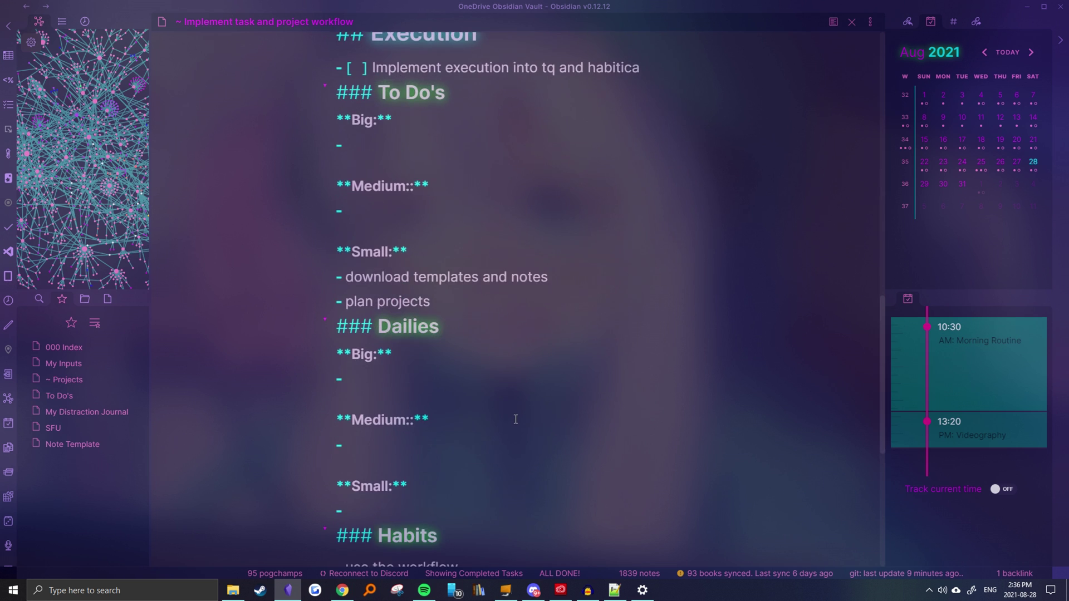
scroll(516, 419, "up", 4)
left_click(522, 409)
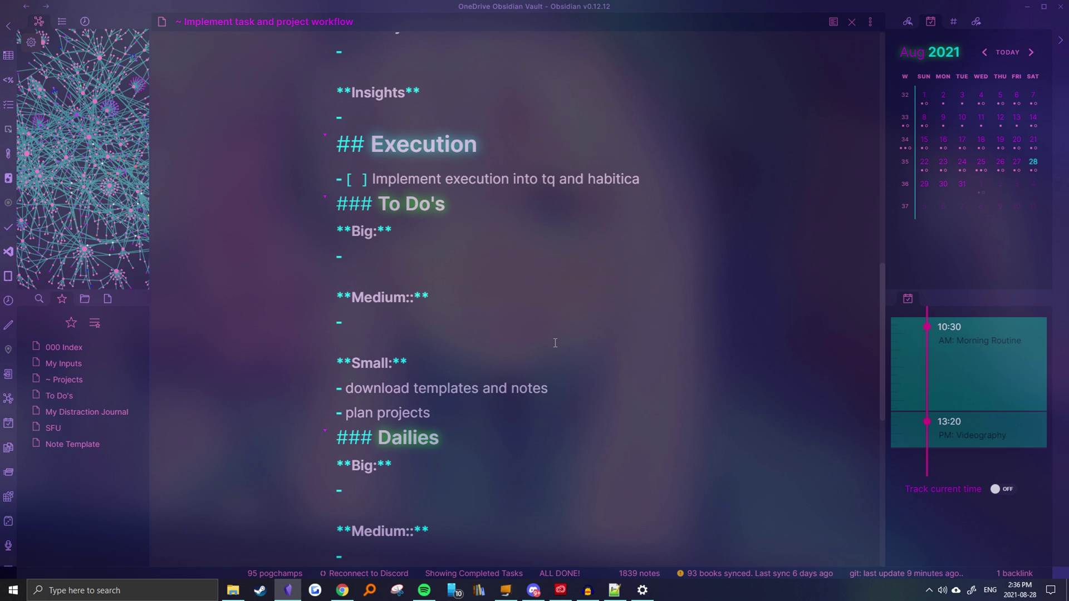
key("ctrl+p")
Step: Create the 'download templates and notes' task: due 2021-08-28, Important, Urgent, tagged #tq/todo/small and #tq/p/w/taskandproj
type("tq")
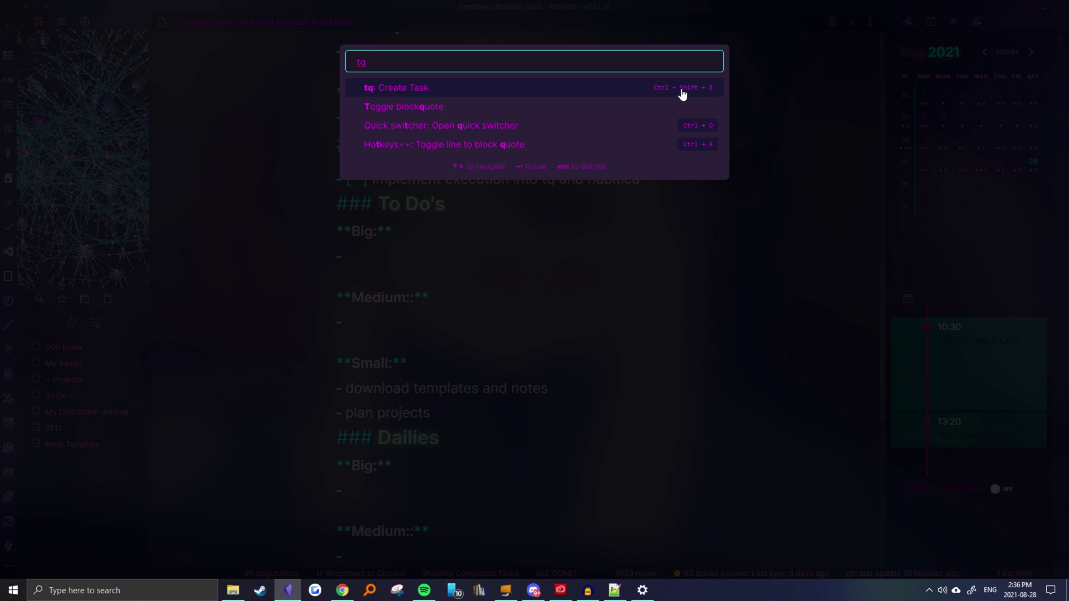
left_click(663, 95)
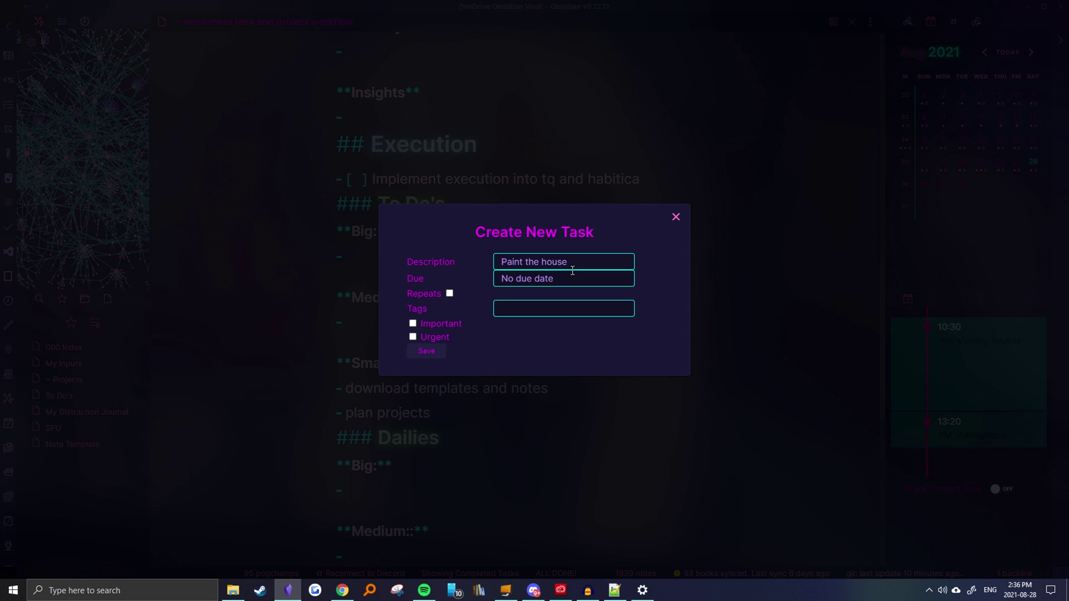
type("download templates and notes")
left_click(573, 278)
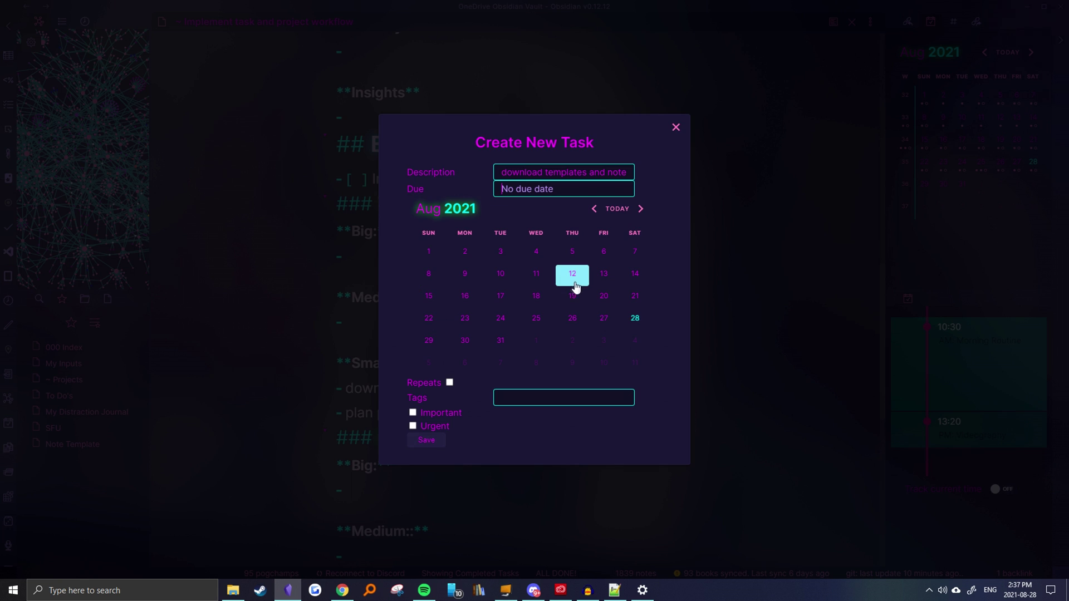
left_click(633, 318)
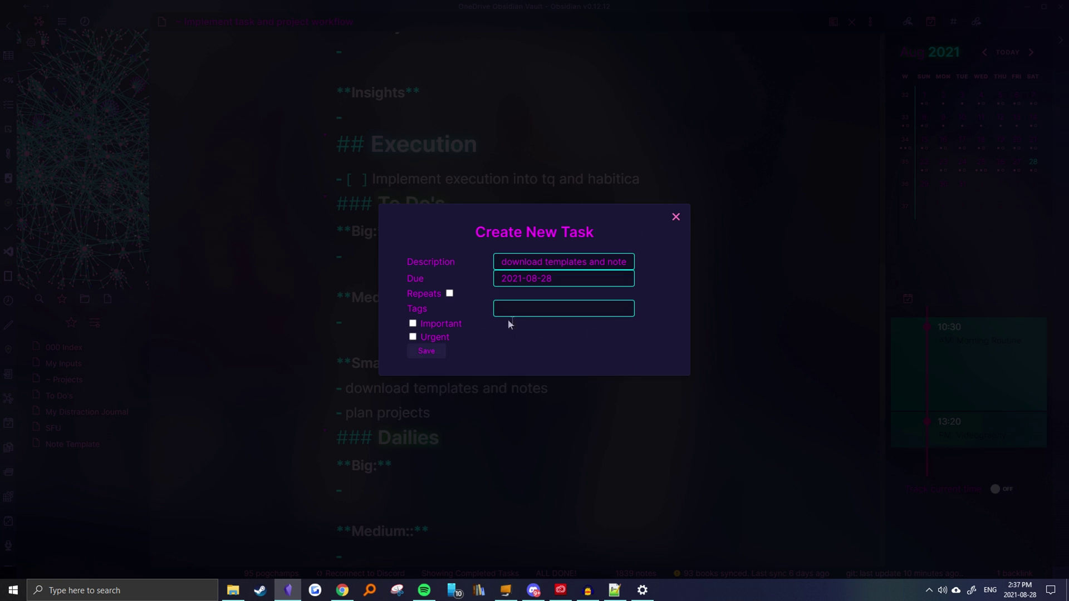
left_click(512, 316)
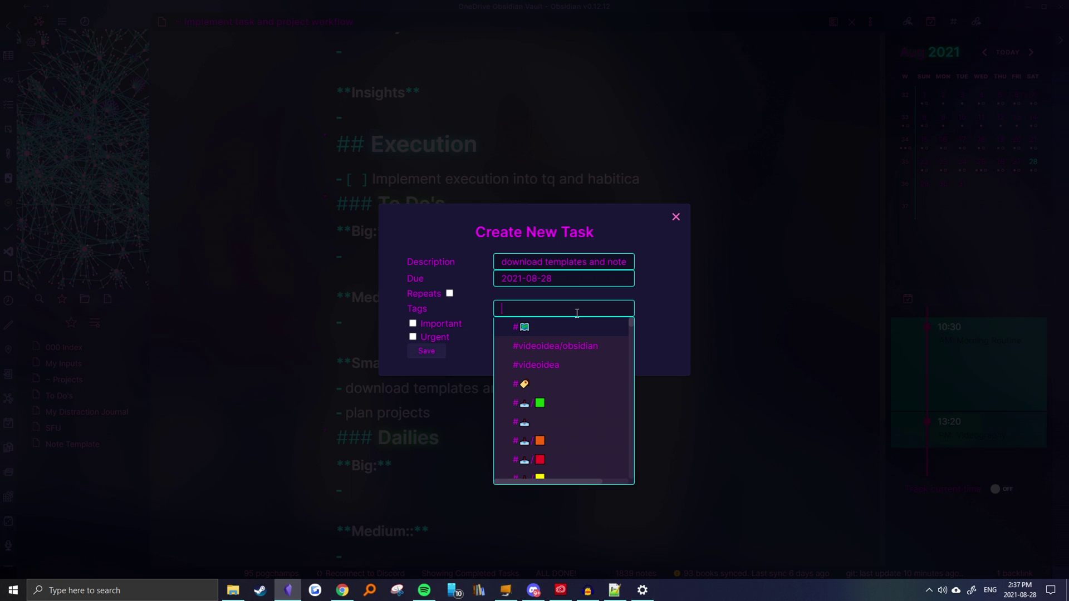
type("p")
key("BackSpace")
type("small")
left_click(578, 327)
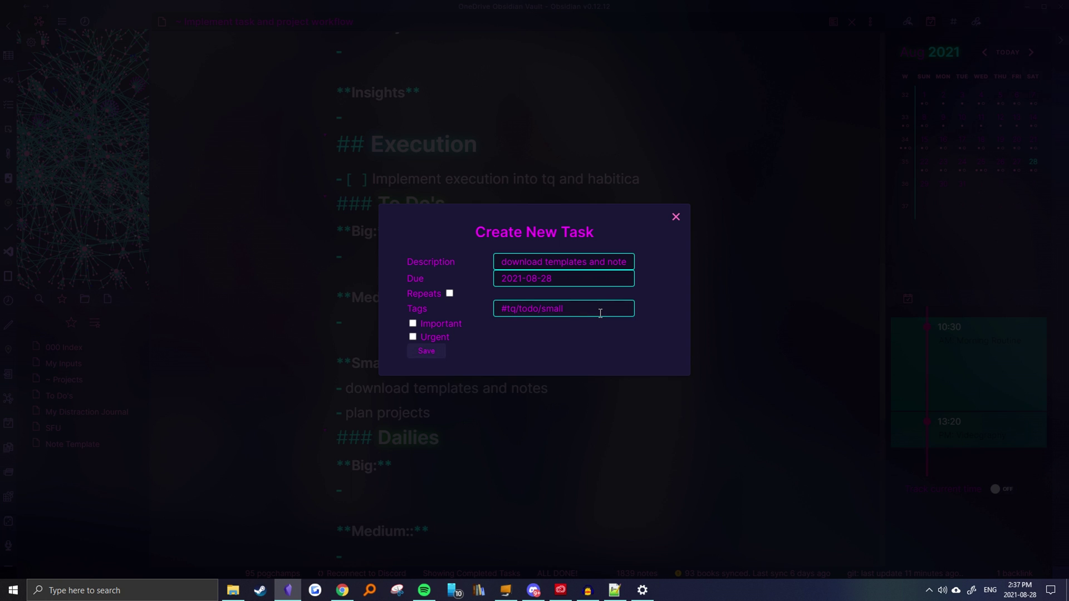
type("tq/")
type("p/")
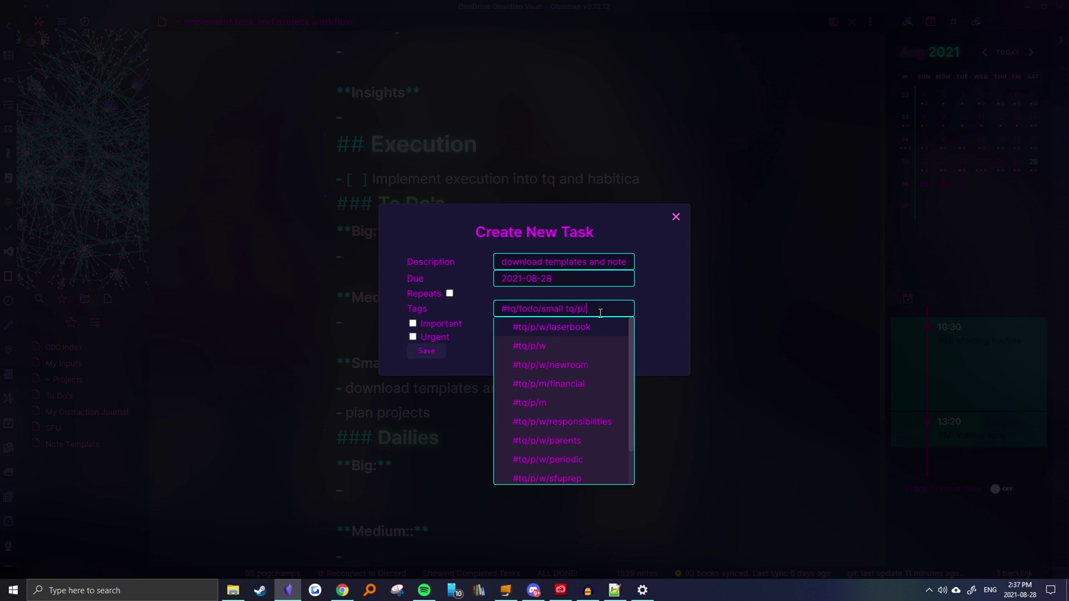
type("w/")
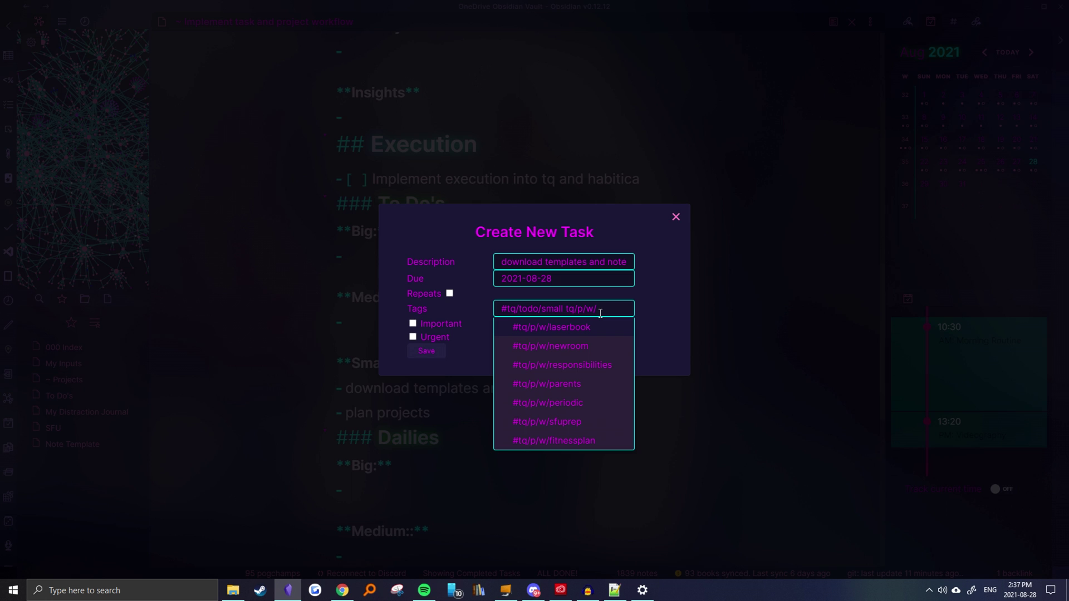
type("taskandproj")
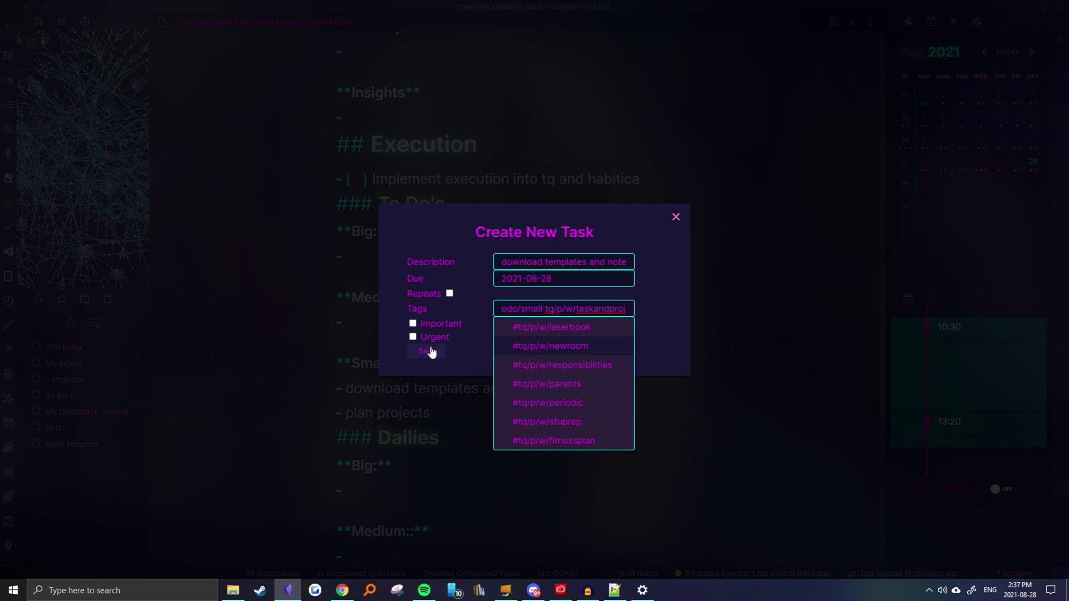
left_click(414, 323)
left_click(412, 337)
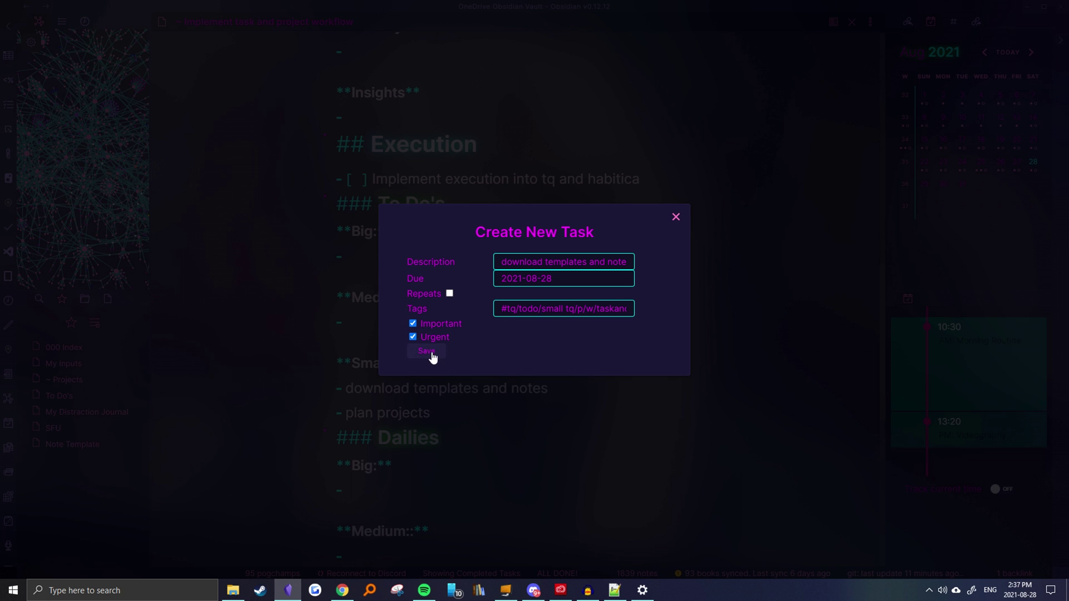
left_click(427, 351)
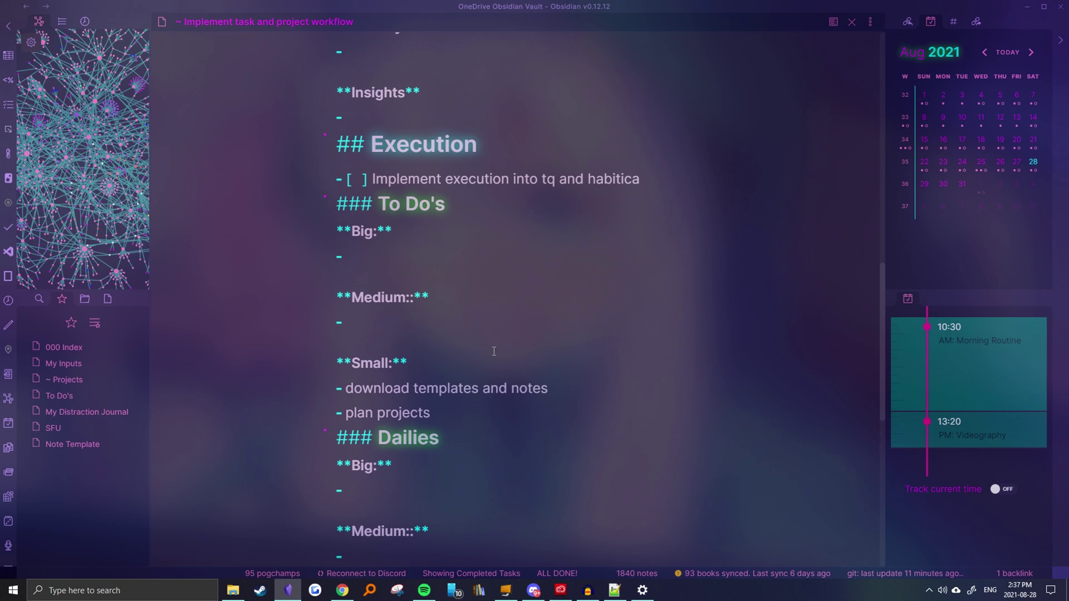
scroll(564, 313, "up", 1)
scroll(569, 311, "down", 2)
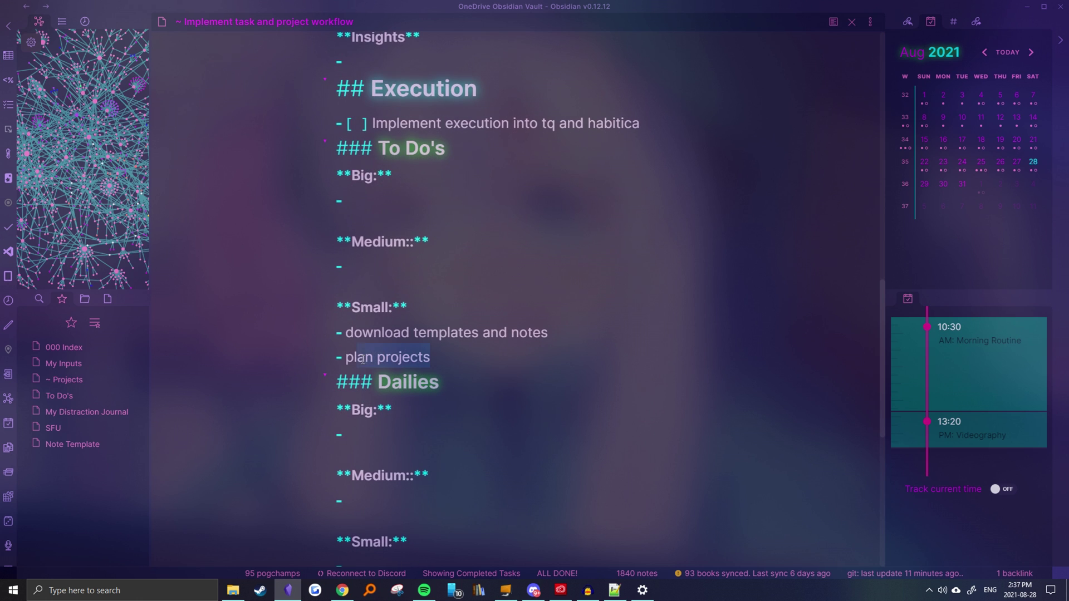
Step: Create the 'plan projects' task due 2021-08-28, Important, tagged #tq/todo/small and #tq/p/w/taskandproj
left_click(471, 306)
key("ctrl+t")
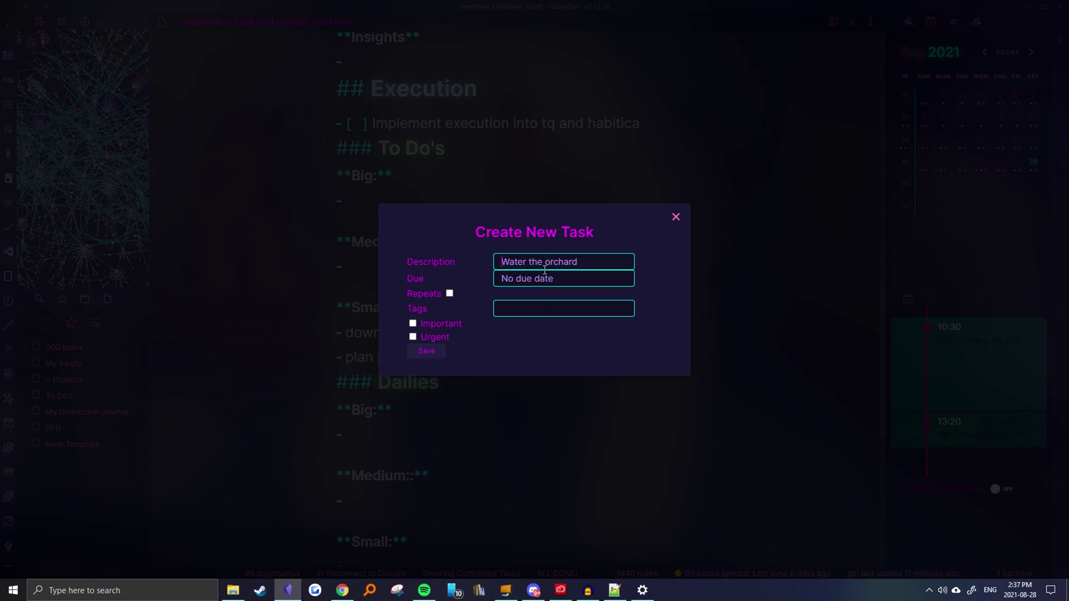
left_click(543, 278)
left_click(635, 317)
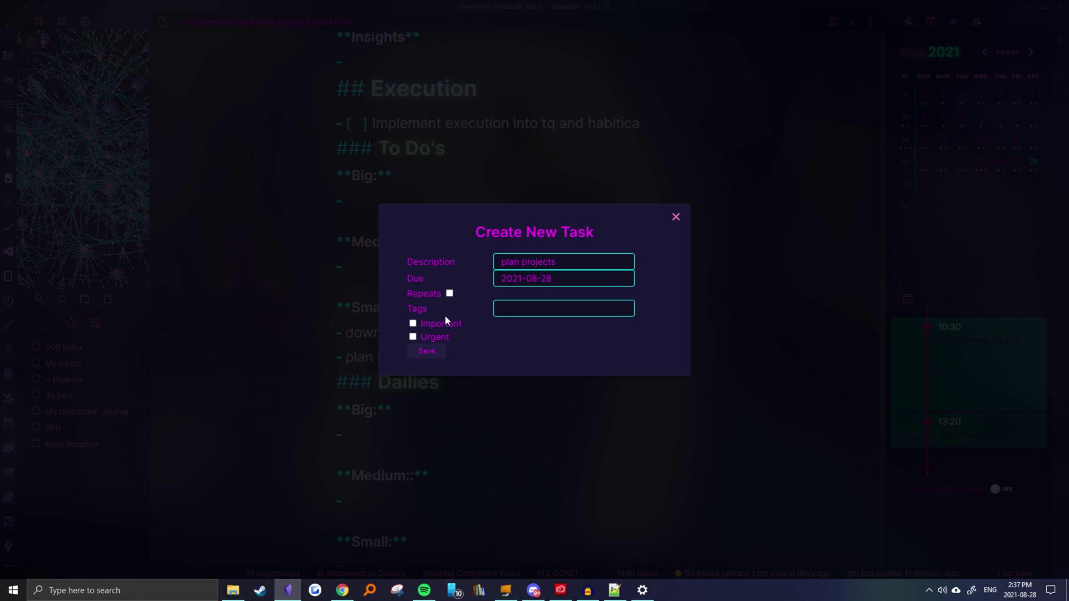
left_click(512, 311)
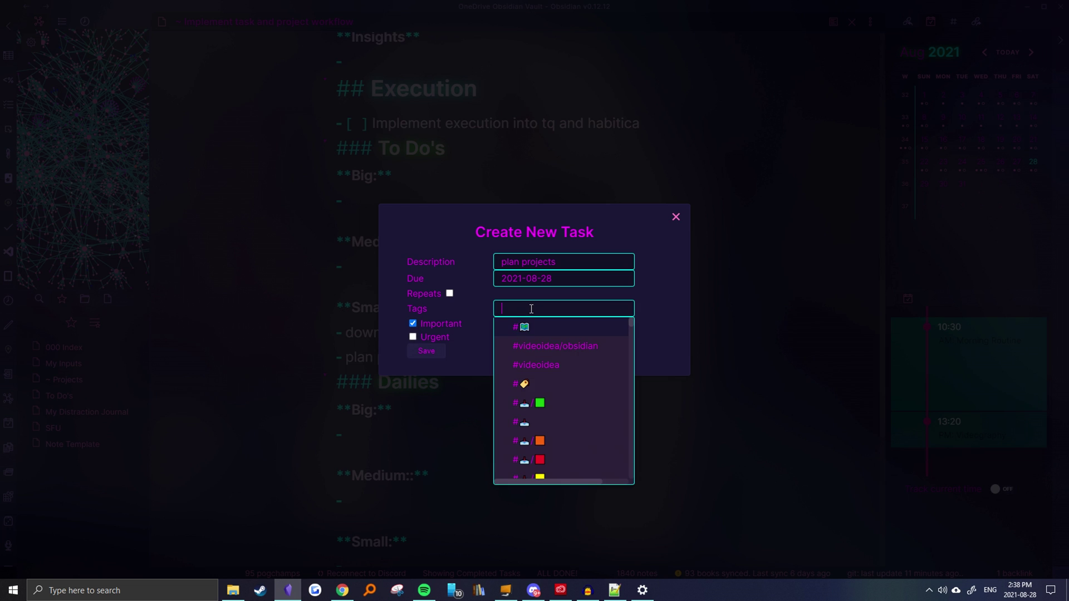
type("smal")
key("Return")
type("task")
left_click(586, 335)
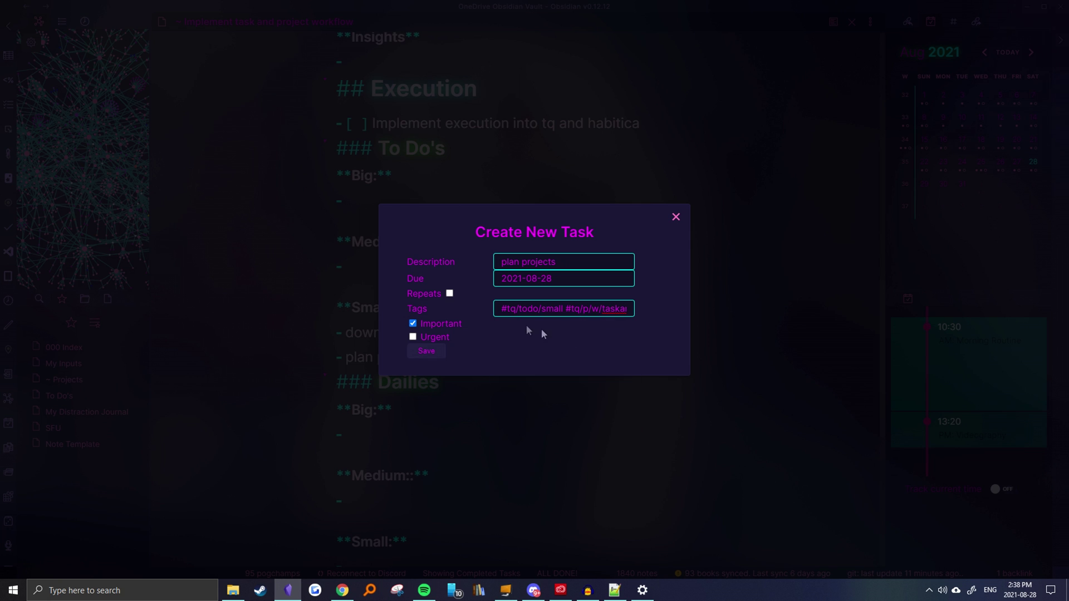
left_click(427, 352)
scroll(456, 349, "down", 2)
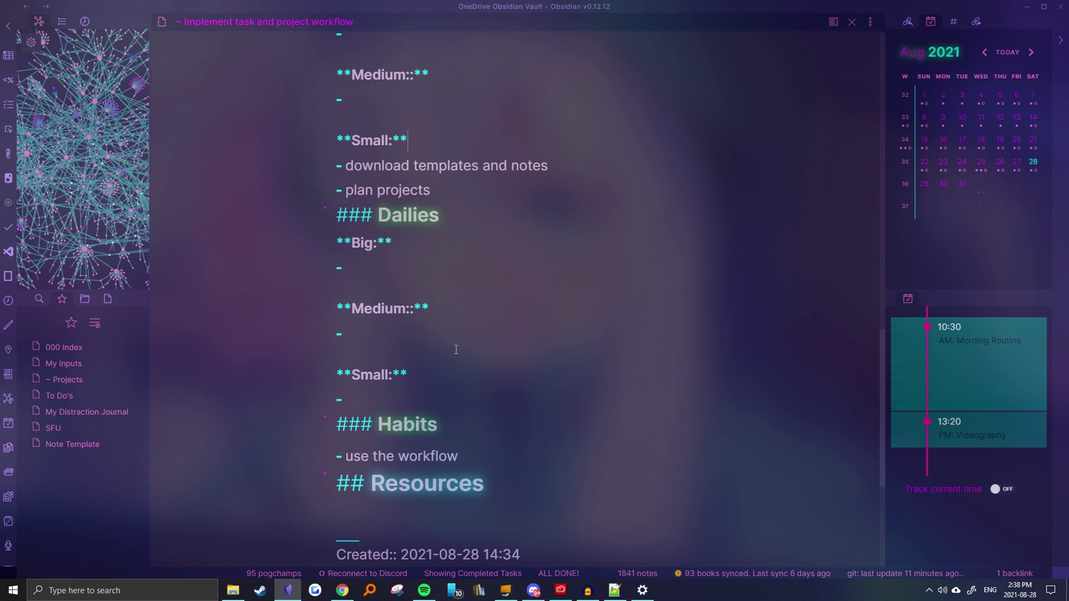
Step: Confirm both tasks appear under 2021-08-28 in To Do's and inspect a task note's frontmatter
key("ctrl+o")
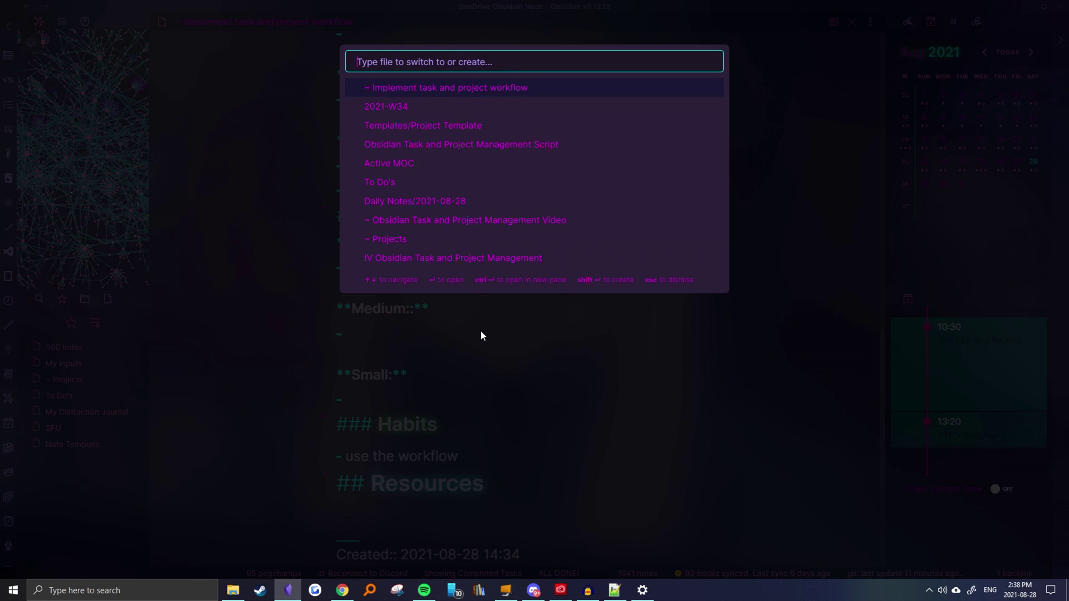
type("to do")
left_click(446, 89)
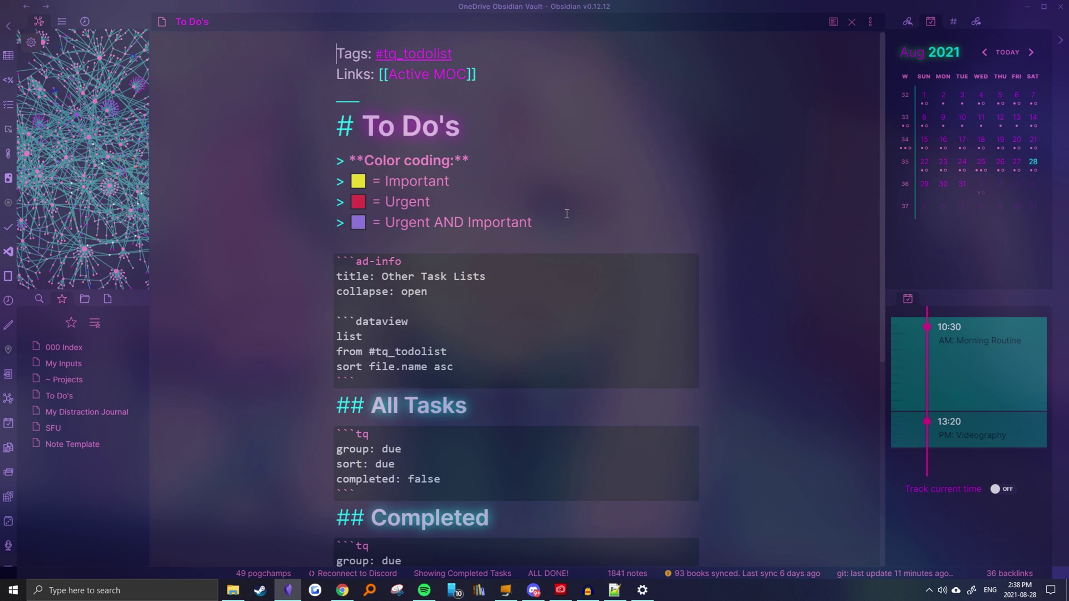
scroll(565, 214, "down", 5)
scroll(566, 210, "down", 2)
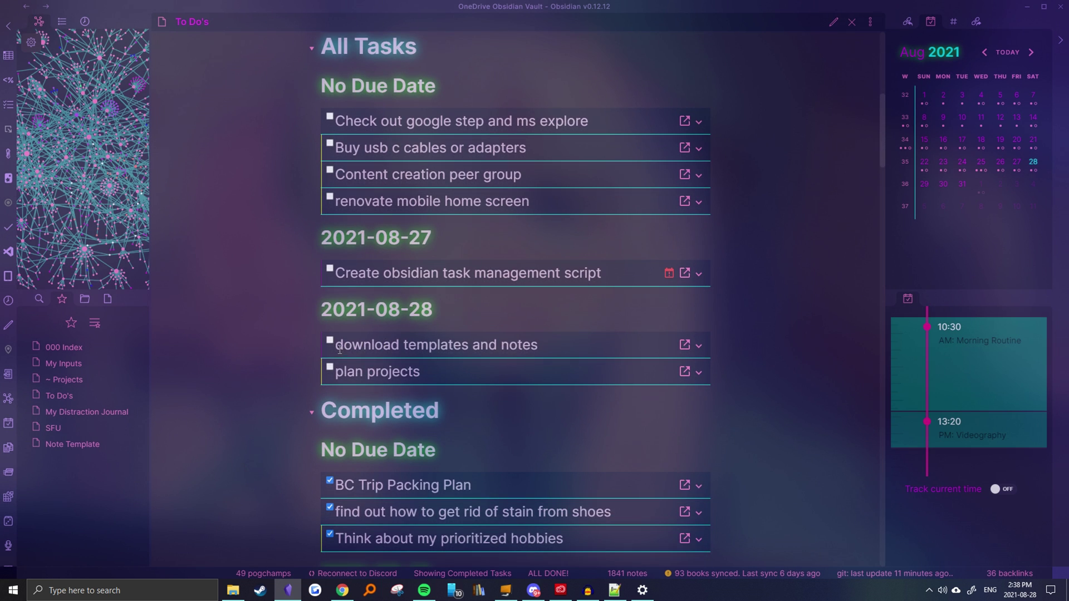
left_click(685, 345)
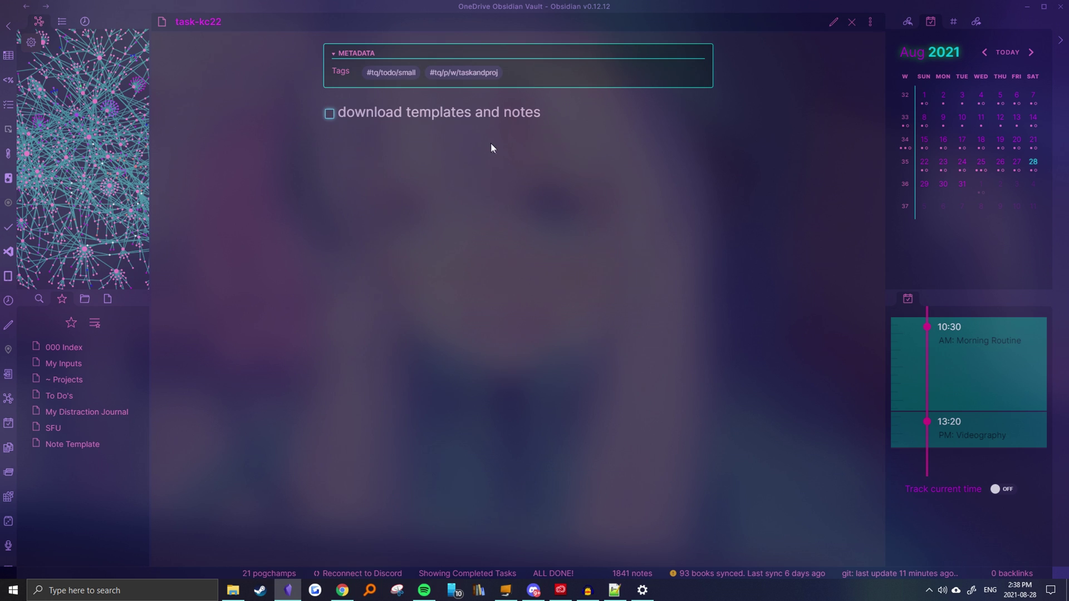
key("ctrl+e")
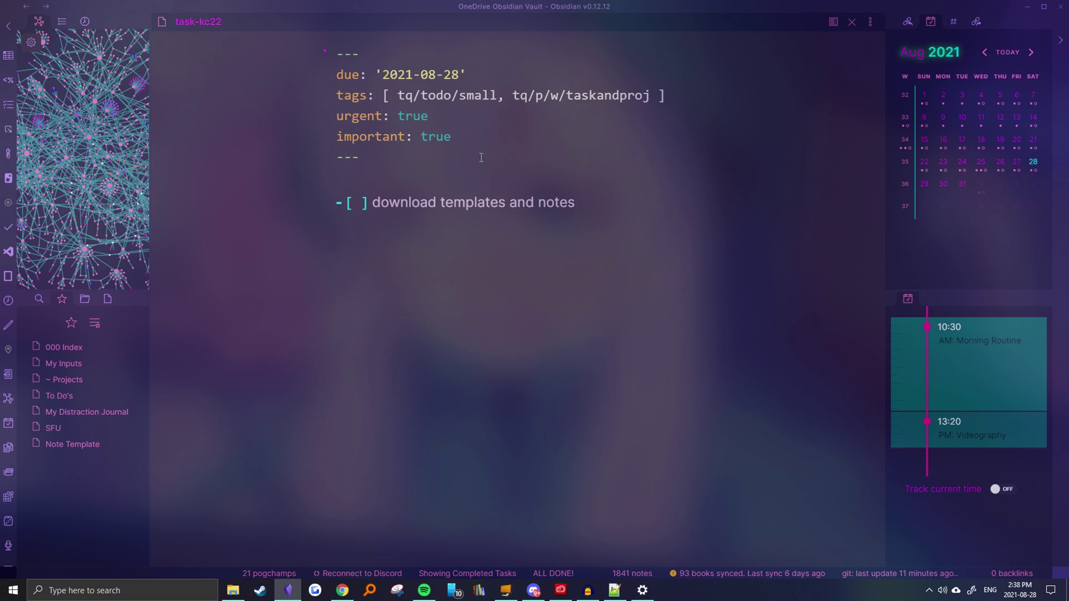
left_click(422, 161)
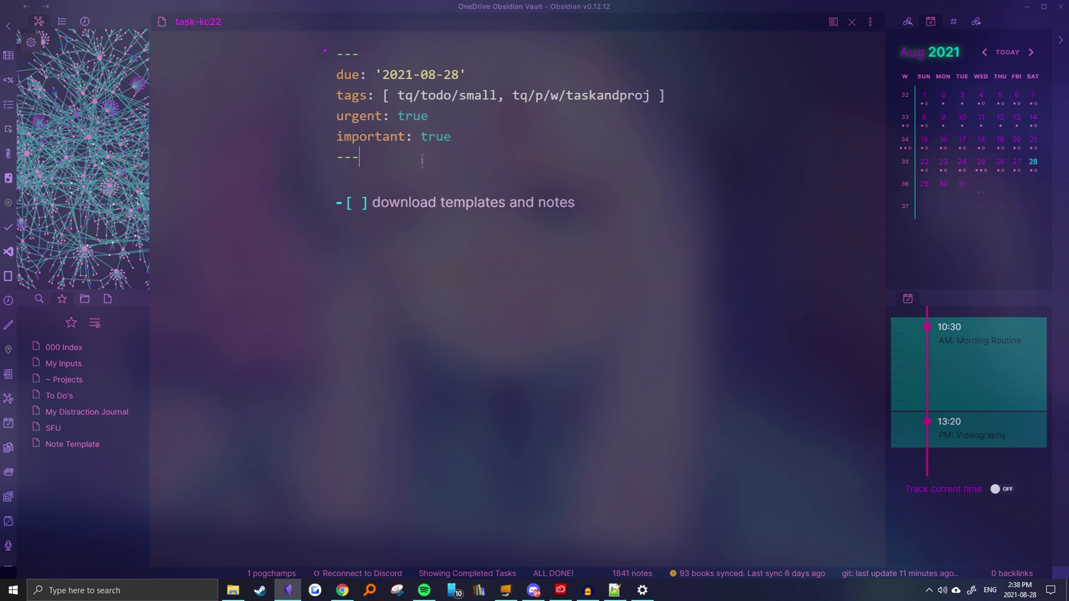
left_click(503, 174)
key("ctrl+alt+Left")
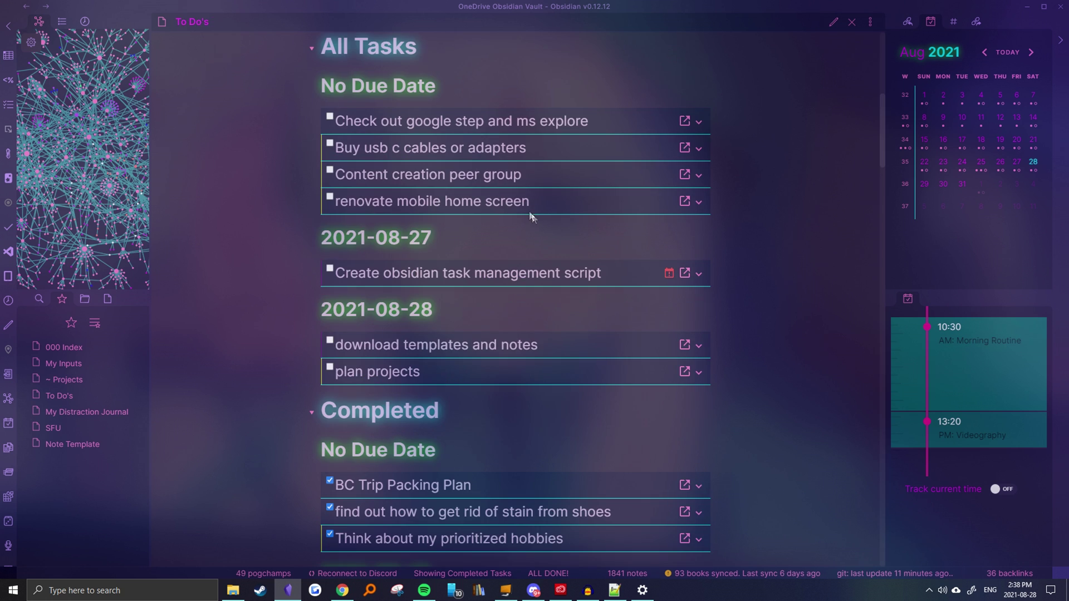
scroll(470, 303, "down", 2)
scroll(531, 94, "up", 2)
Step: Open the ~ Projects note and look over its Weekly Projects list
key("ctrl+o")
type("proje")
left_click(499, 146)
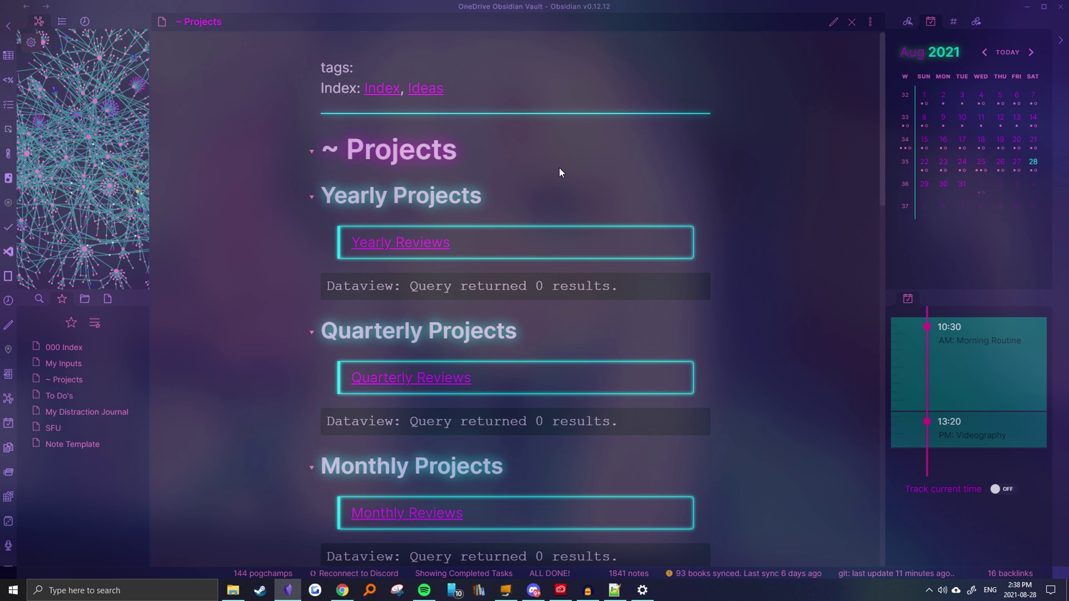
scroll(559, 168, "down", 8)
mouse_move(437, 314)
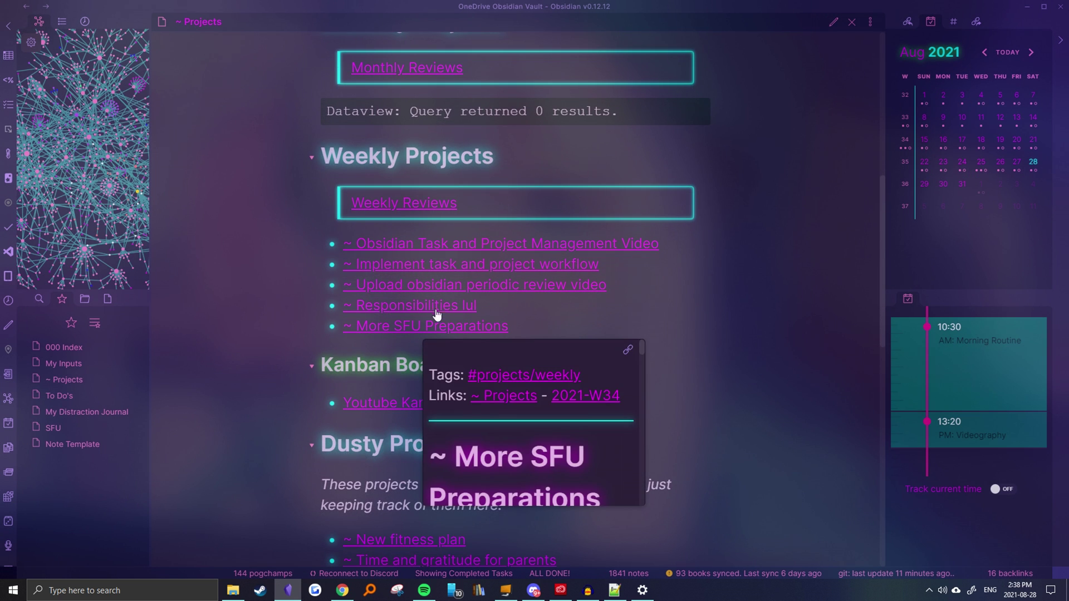
mouse_move(472, 267)
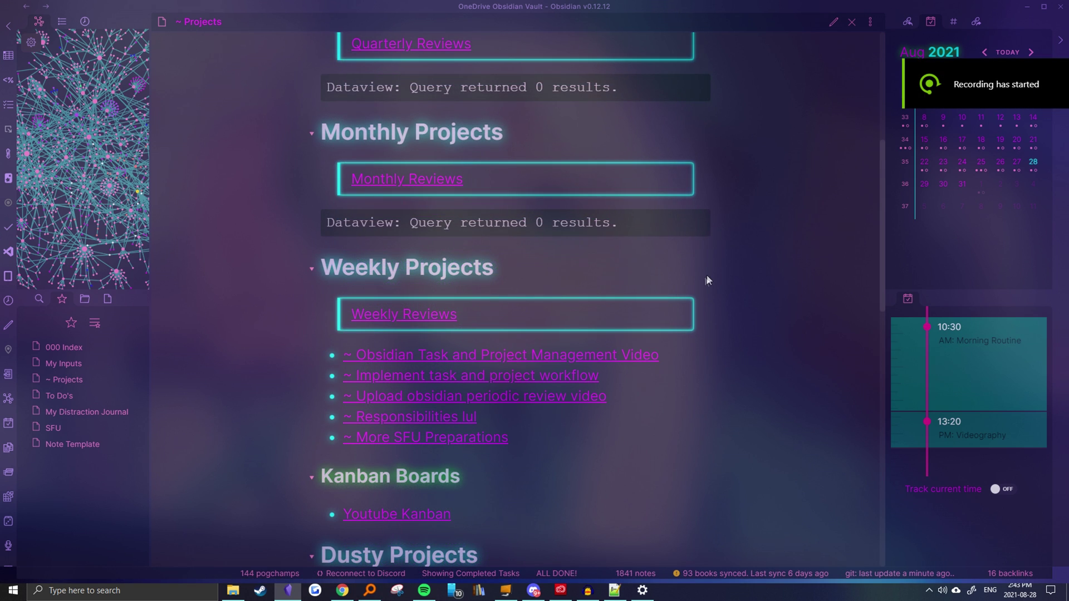
scroll(705, 277, "down", 1)
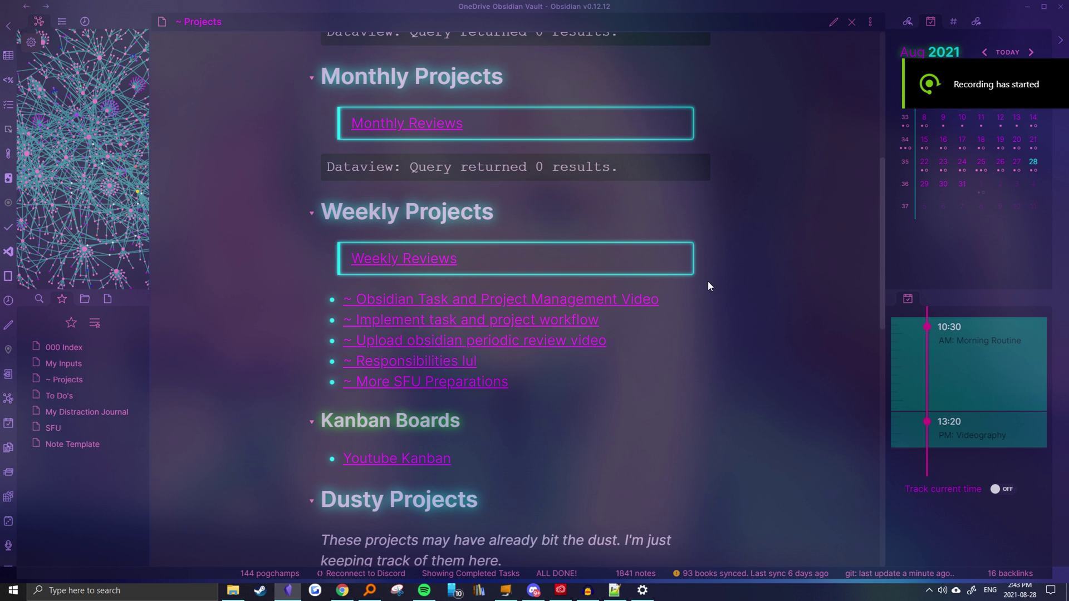
left_click(84, 396)
Step: Tick off download templates and notes and plan projects in To Do's, then open ~ Projects
scroll(503, 313, "down", 5)
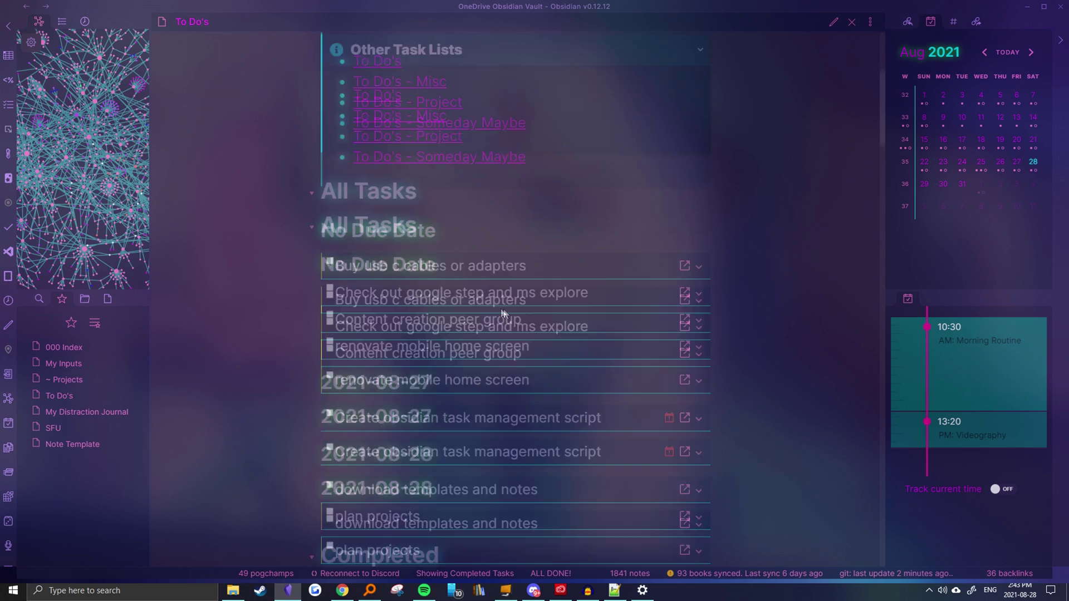
left_click(328, 286)
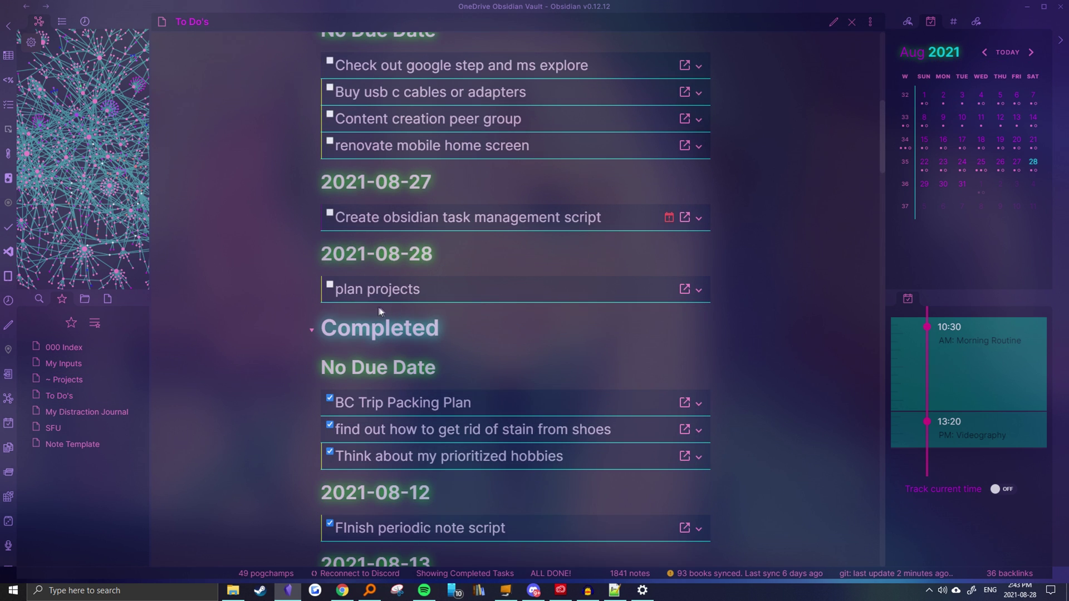
left_click(329, 285)
scroll(492, 334, "down", 6)
scroll(424, 243, "up", 4)
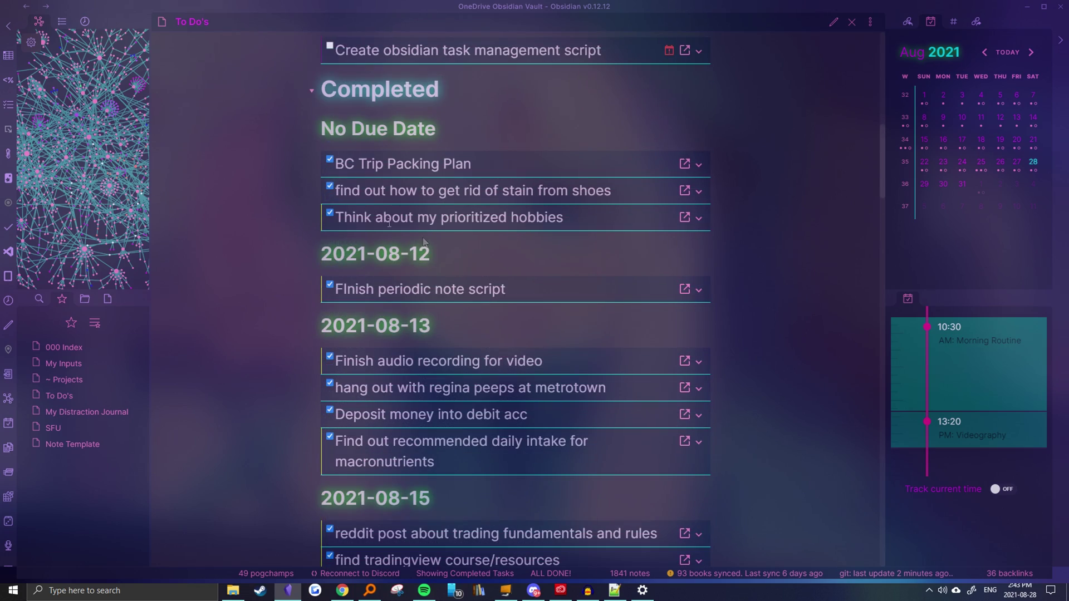
scroll(420, 339, "down", 20)
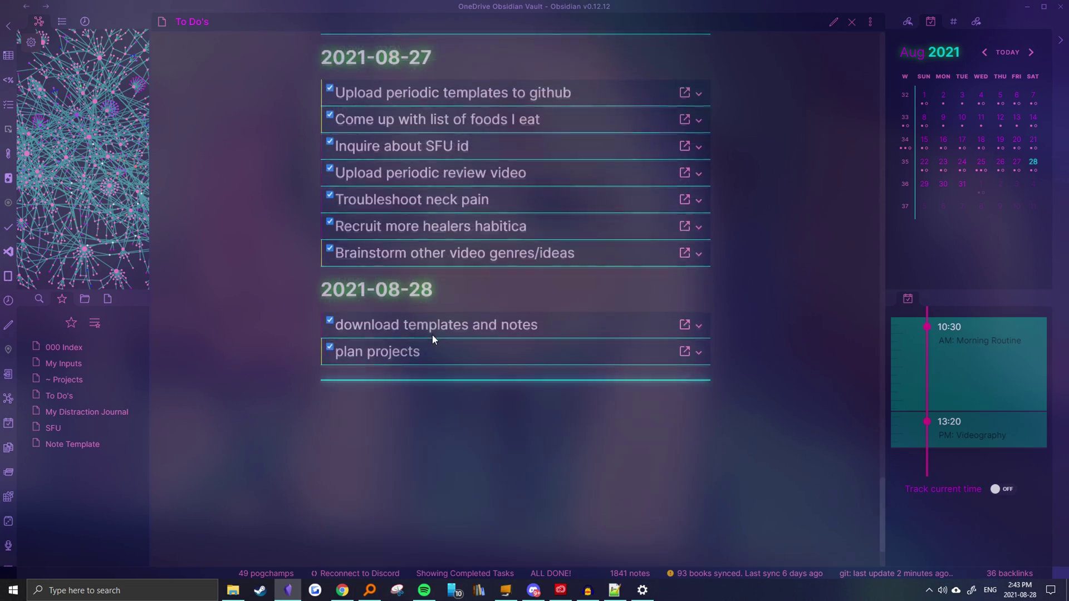
scroll(426, 328, "down", 2)
scroll(473, 295, "up", 2)
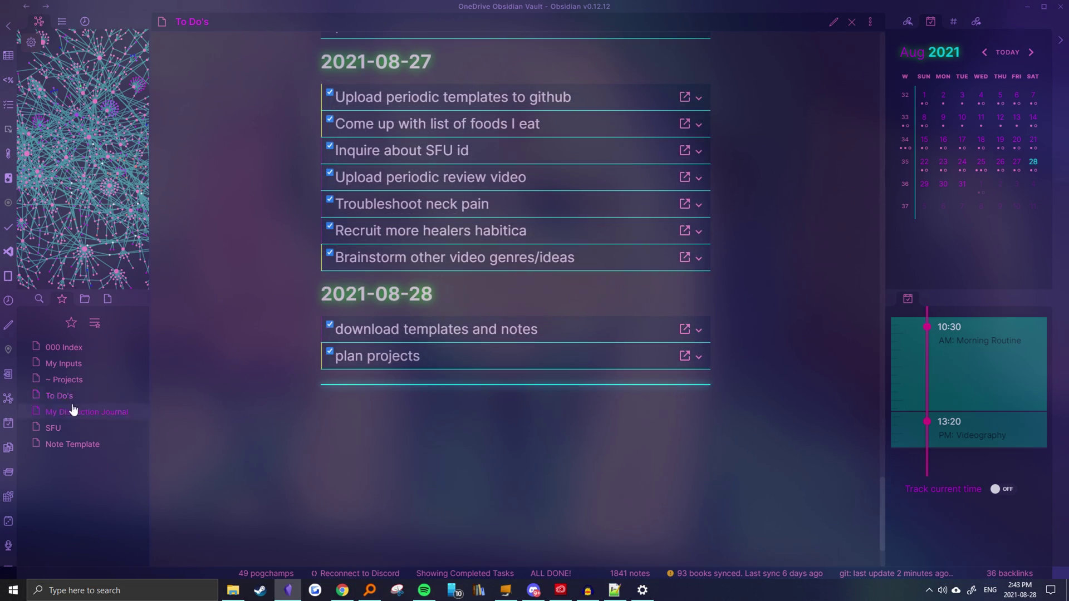
left_click(76, 379)
Step: Set completed: 1 in the Implement task and project workflow note's frontmatter
scroll(449, 287, "down", 8)
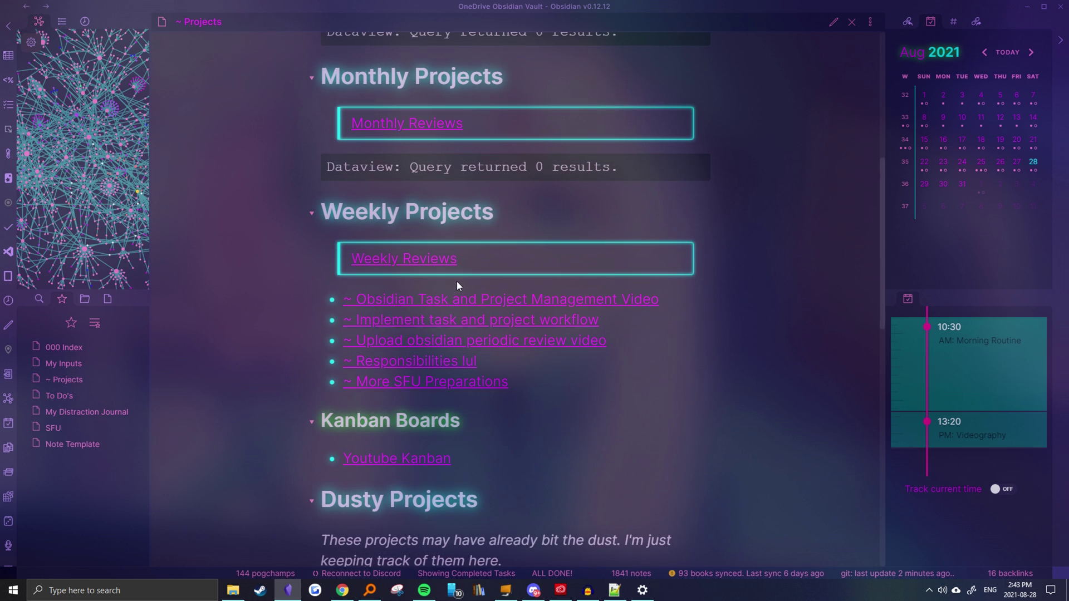
left_click(443, 266)
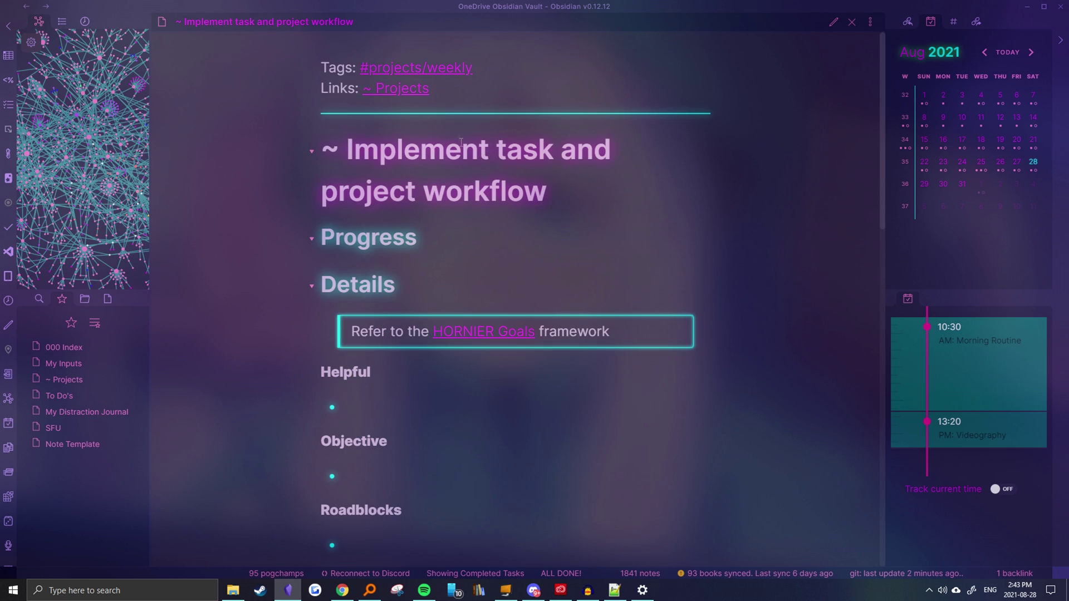
key("ctrl+e")
left_click(414, 137)
type("1")
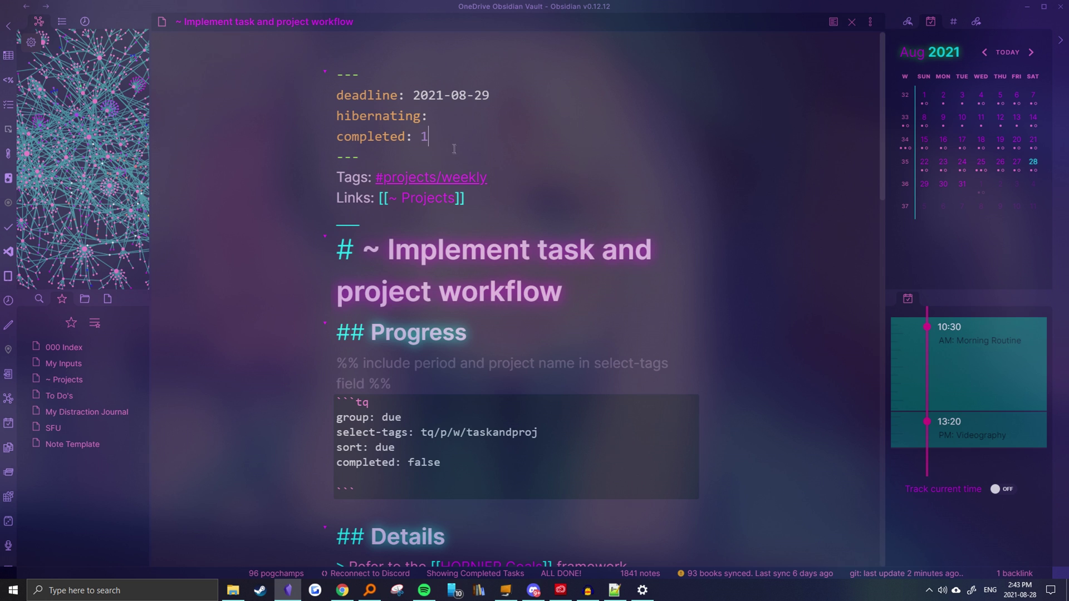
key("Down")
key("ctrl+alt+Left")
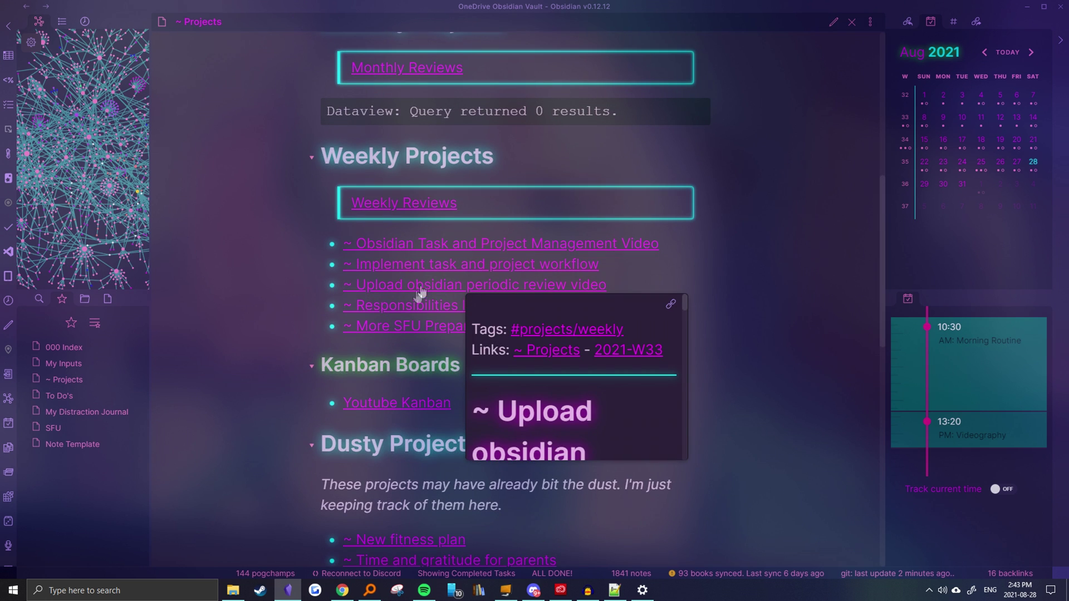
Step: Recheck the project note, then find it under Dusty Projects in ~ Projects
mouse_move(443, 269)
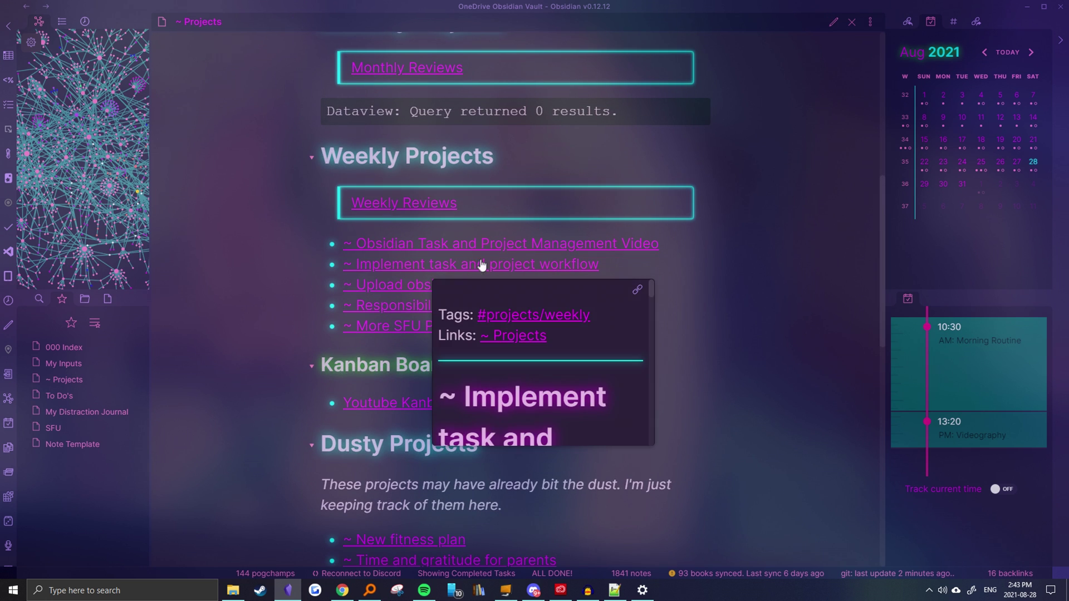
left_click(443, 264)
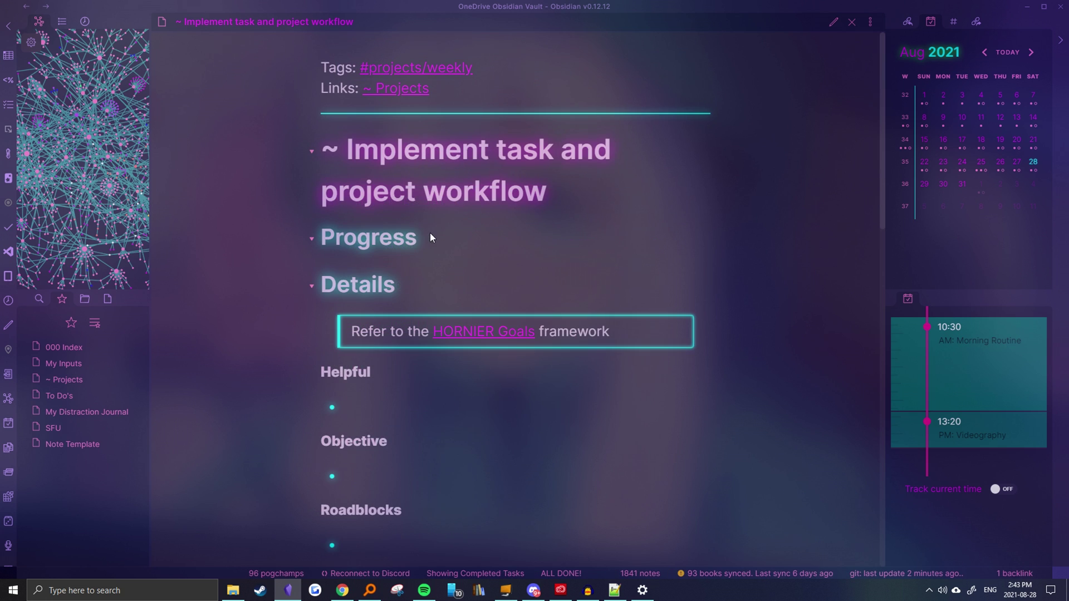
key("ctrl+e")
key("ctrl+e")
key("ctrl+alt+Left")
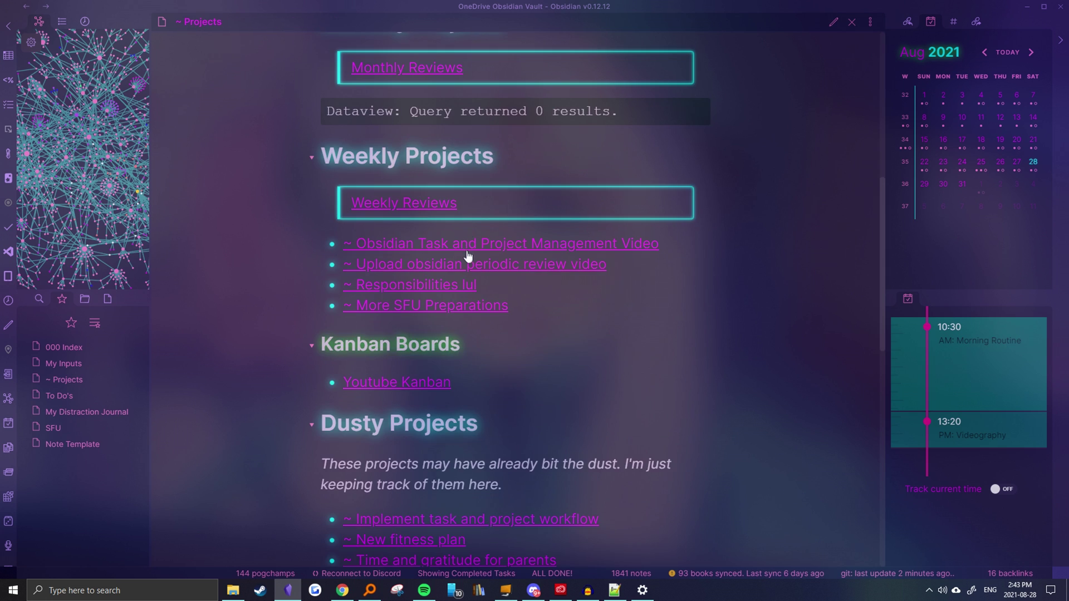
scroll(471, 243, "down", 3)
scroll(549, 195, "down", 8)
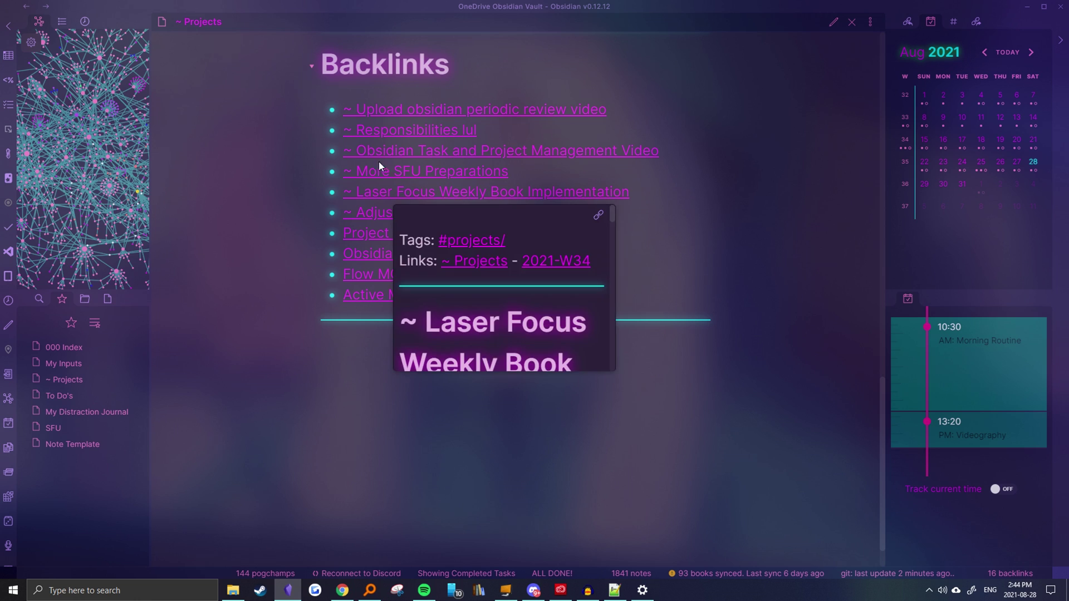
scroll(381, 207, "up", 5)
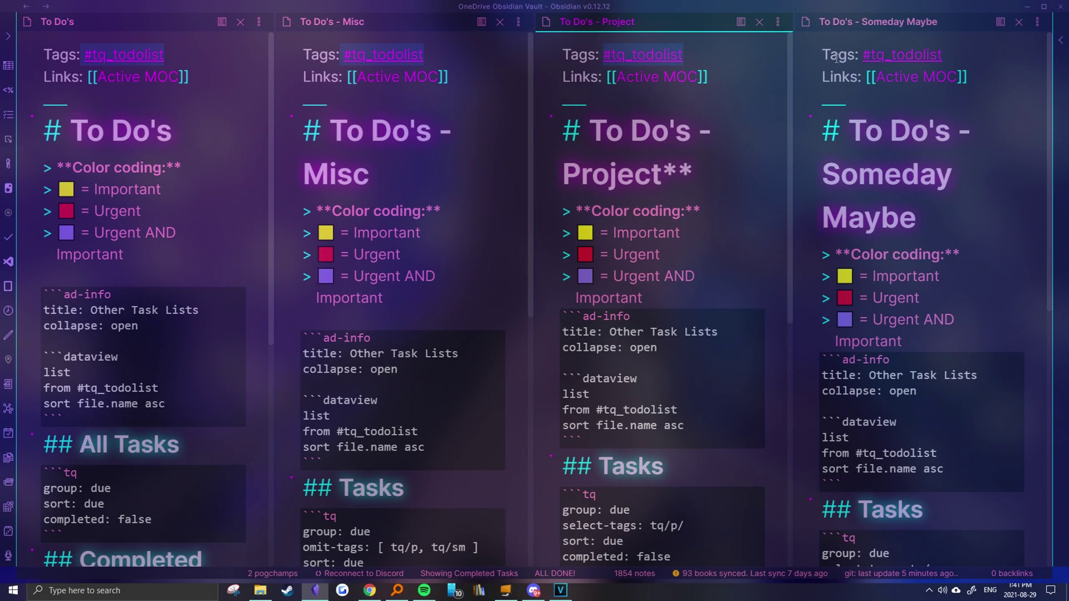
Step: Render the To Do's - Misc list in reading view
left_click(866, 58)
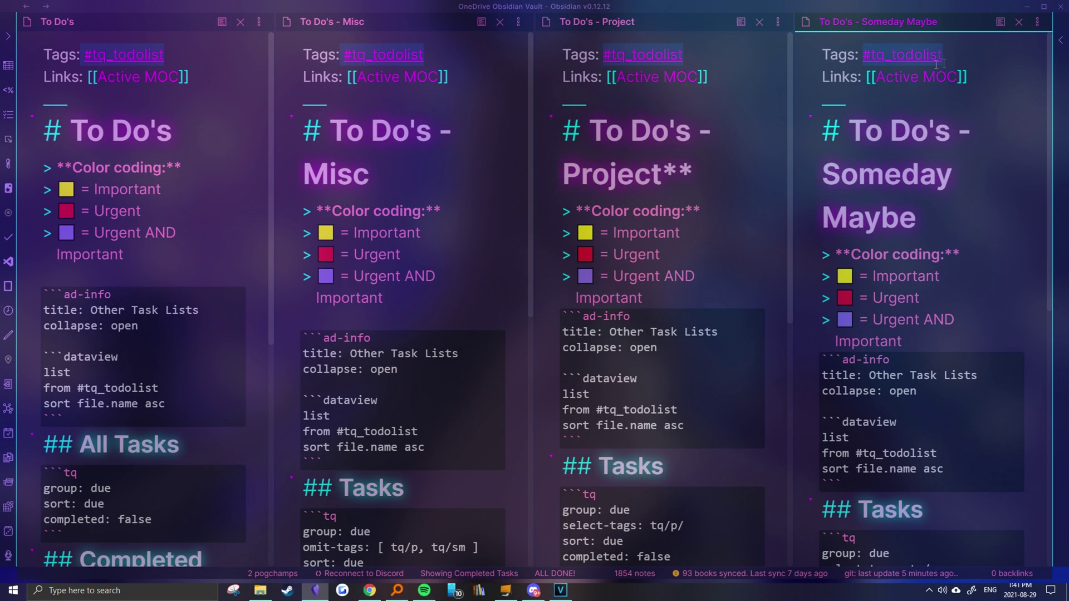
left_click(744, 85)
left_click(467, 212)
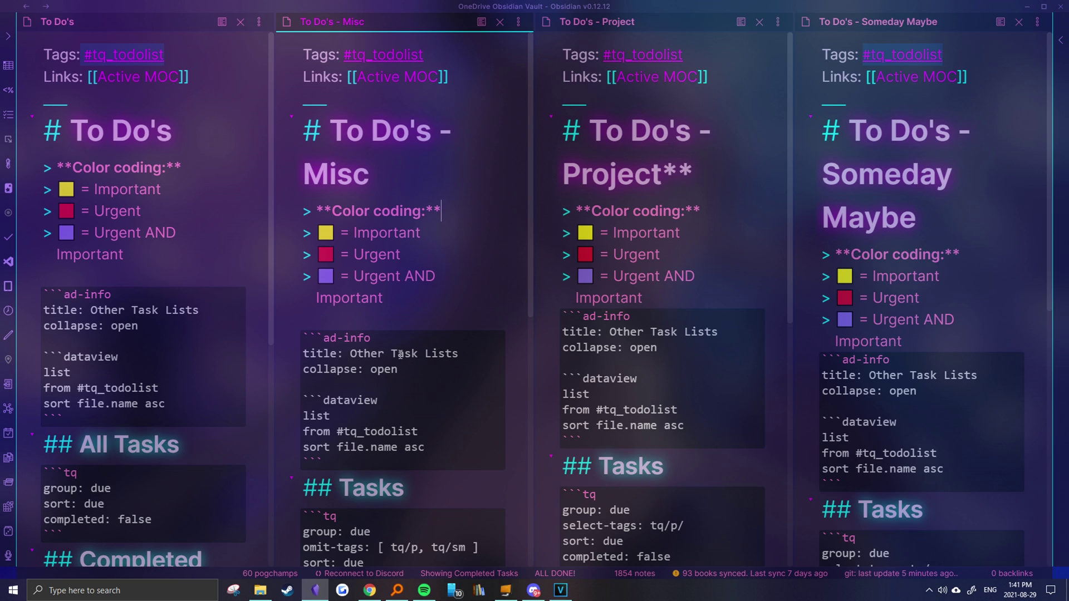
key("ctrl+e")
Step: Scroll ~ Projects to Dusty Projects, showing ~ Implement task and project workflow completed Fri, Aug 27, 2021
scroll(400, 351, "down", 2)
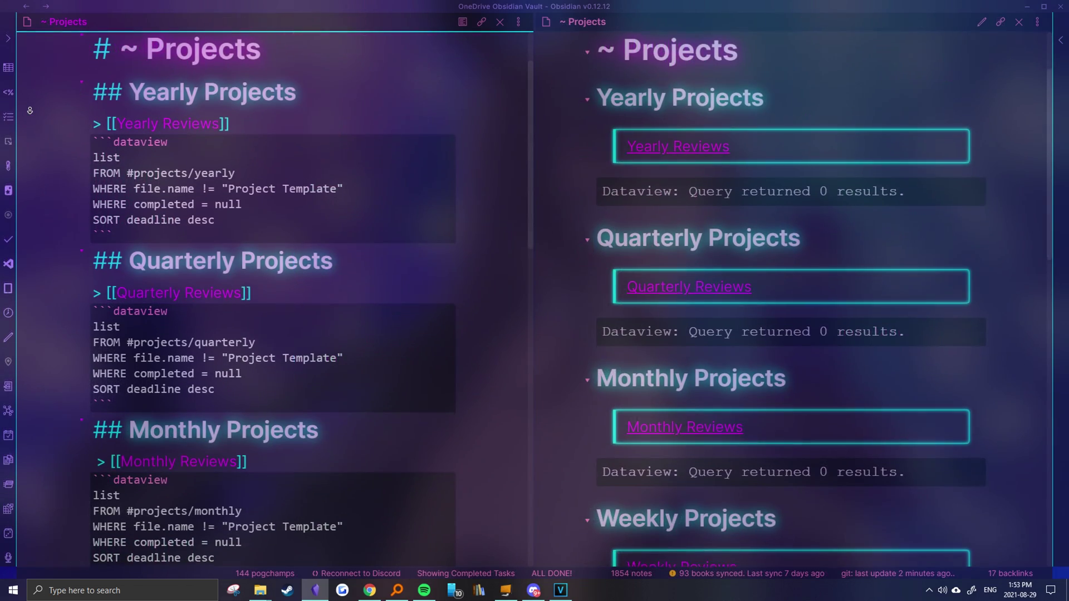
scroll(30, 110, "down", 3)
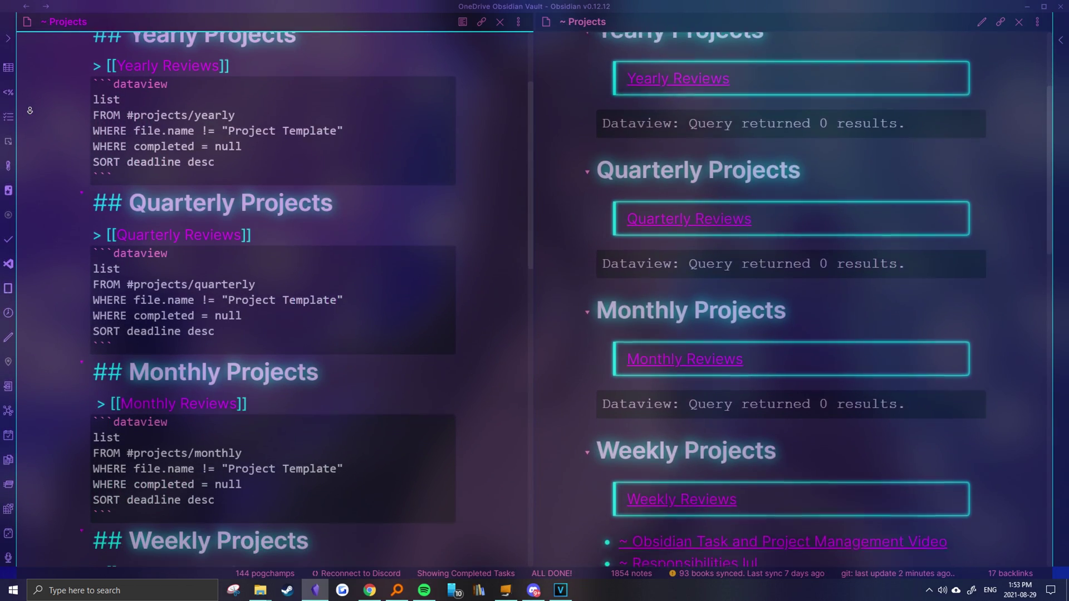
scroll(30, 111, "down", 2)
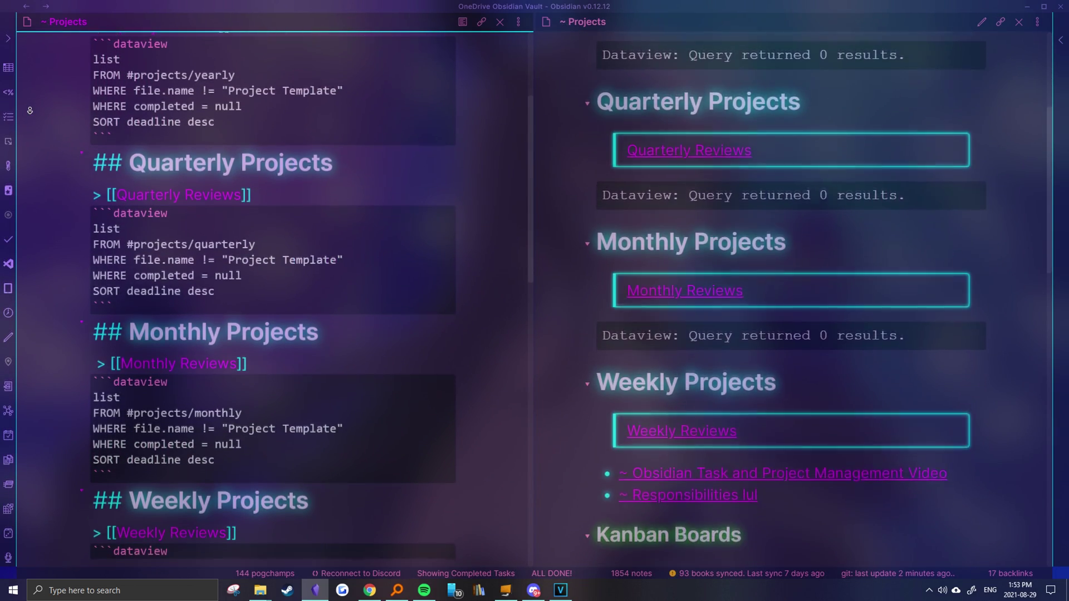
scroll(30, 110, "down", 1)
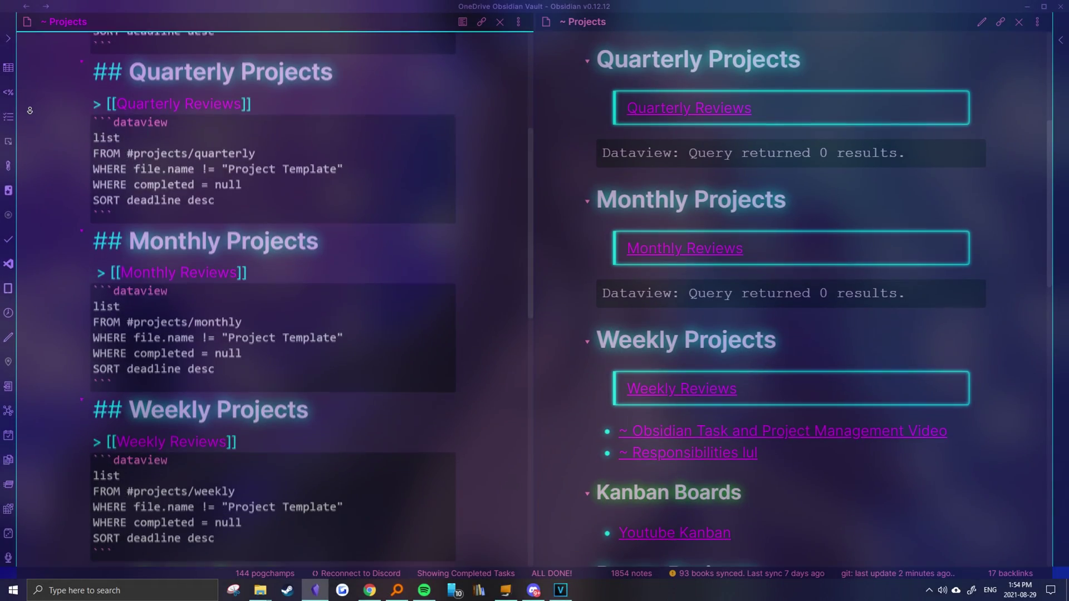
scroll(29, 110, "down", 3)
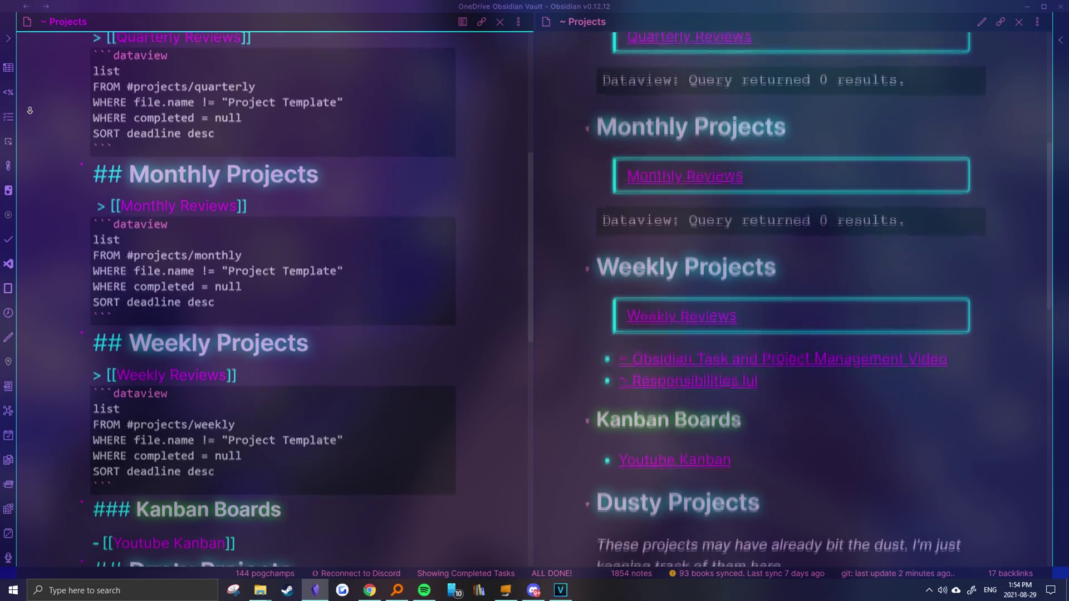
scroll(30, 111, "down", 3)
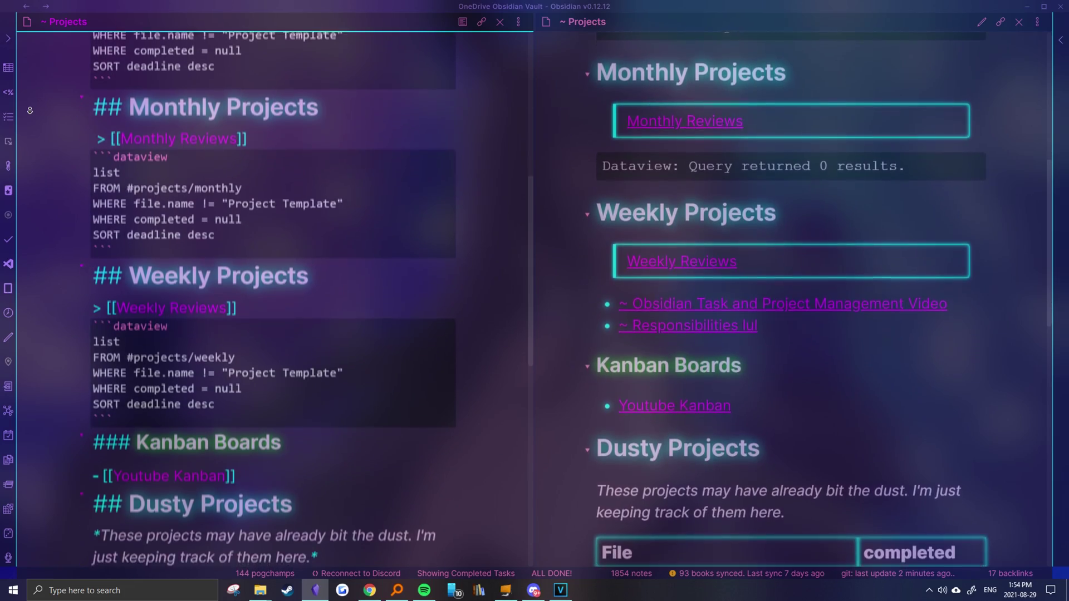
scroll(30, 111, "down", 3)
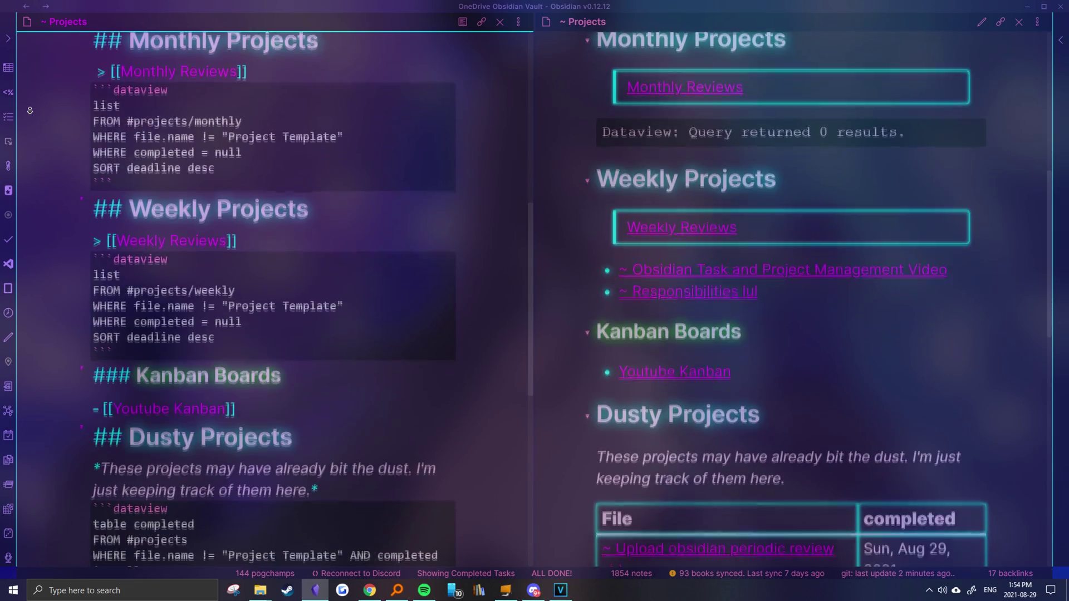
scroll(30, 110, "down", 3)
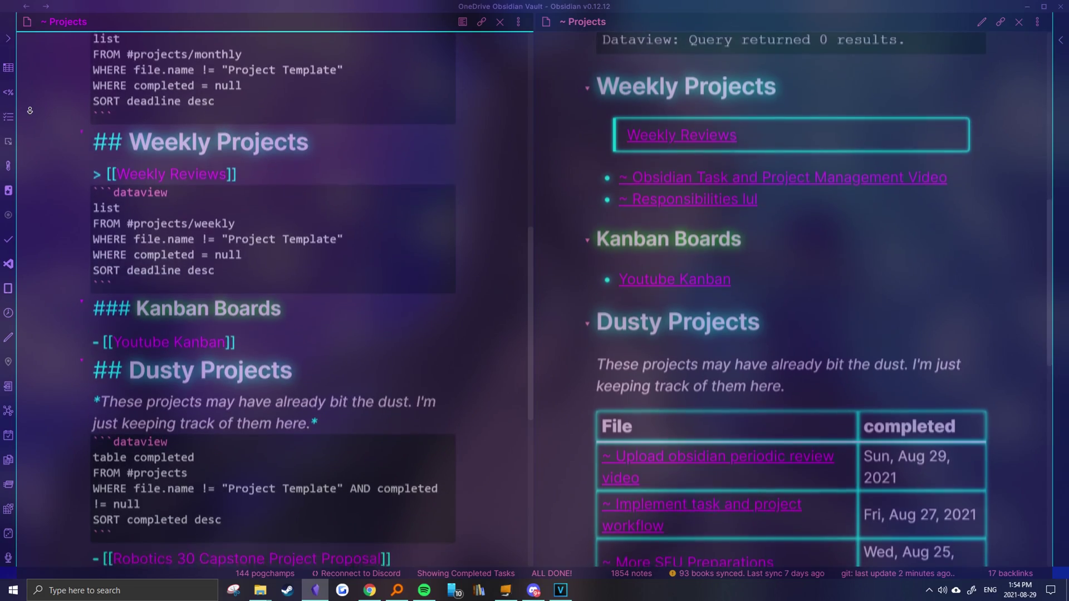
scroll(30, 111, "down", 3)
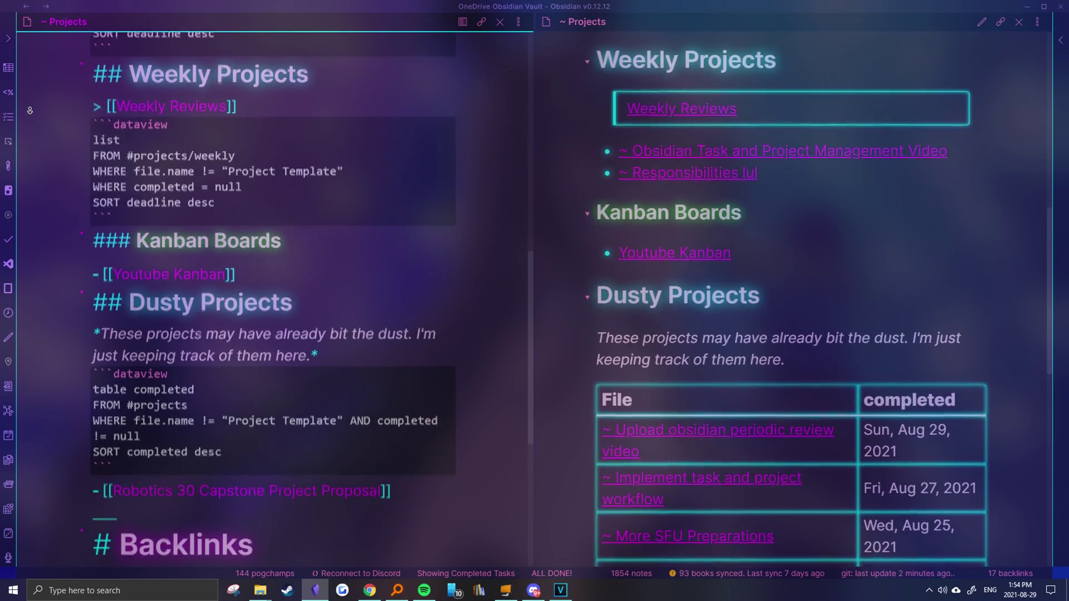
scroll(29, 111, "down", 3)
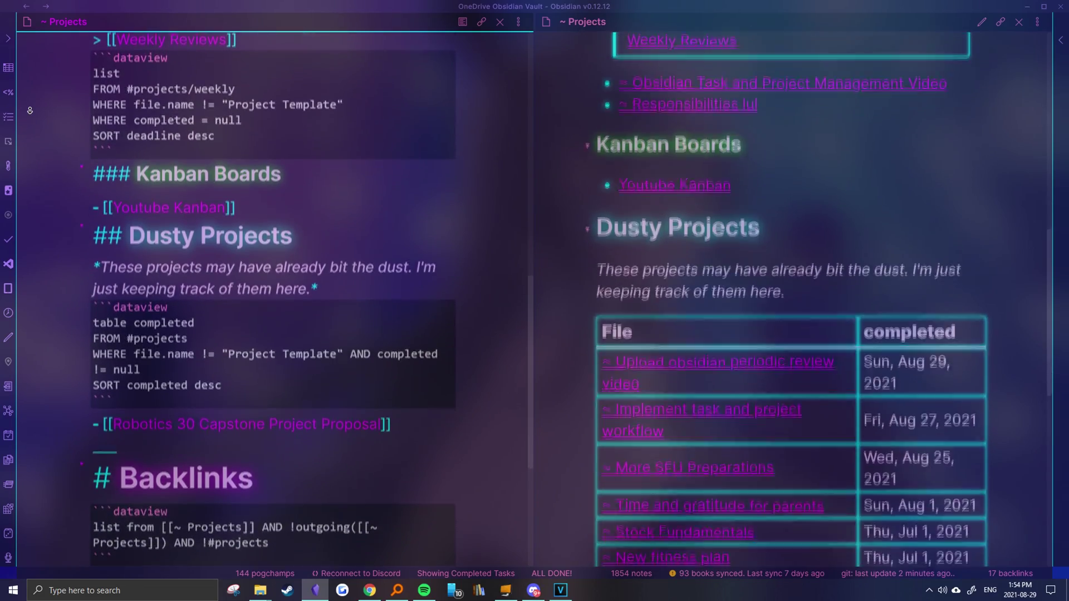